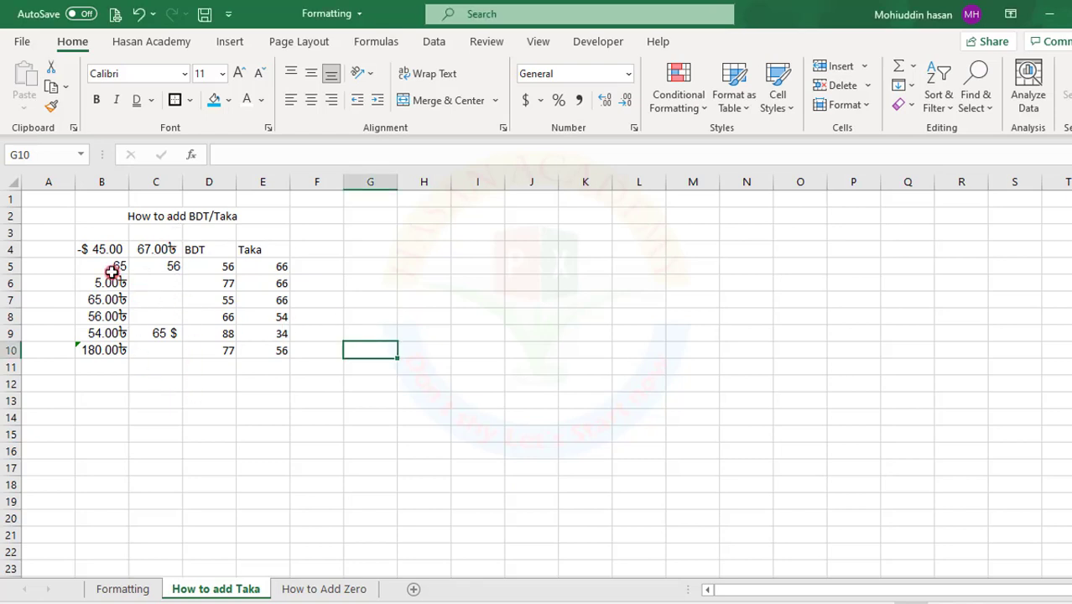
# Inspect the values and formats in B5, C4, D4, E4 and B4.
pyautogui.click(110, 269)
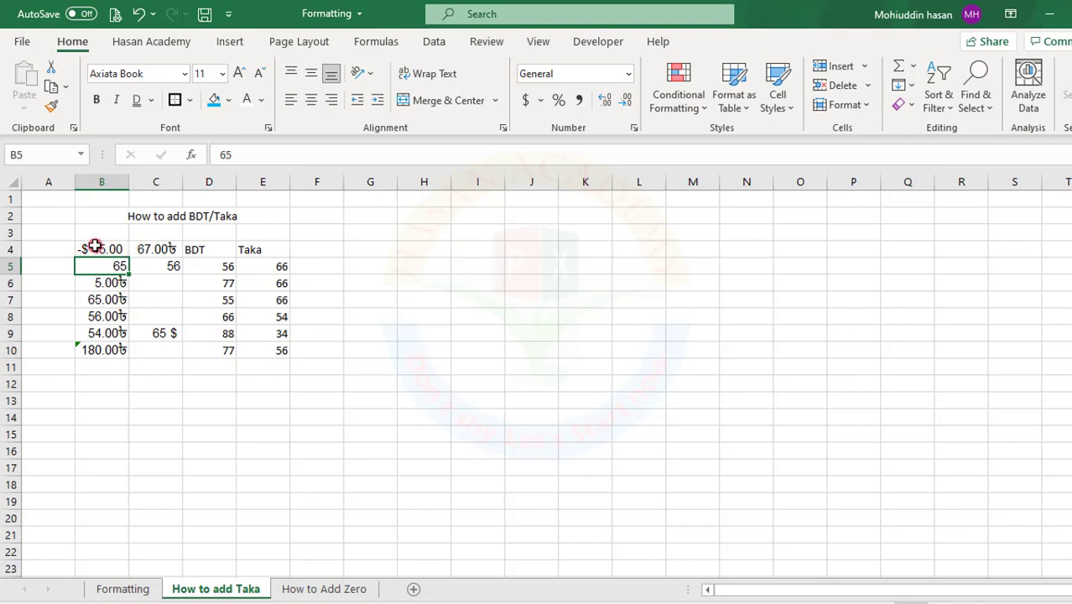
pyautogui.click(170, 250)
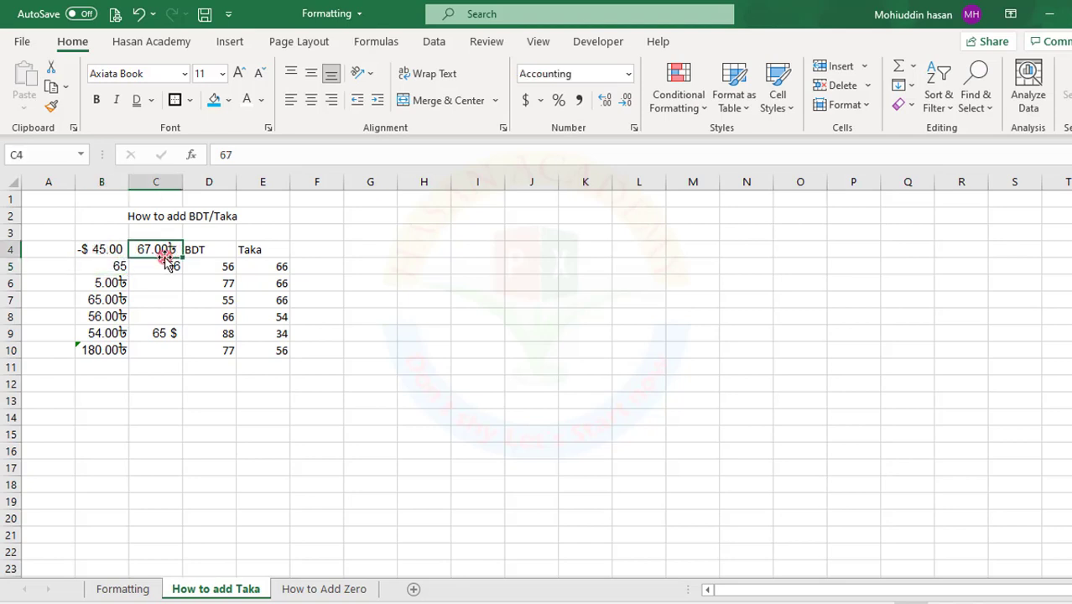
pyautogui.click(203, 249)
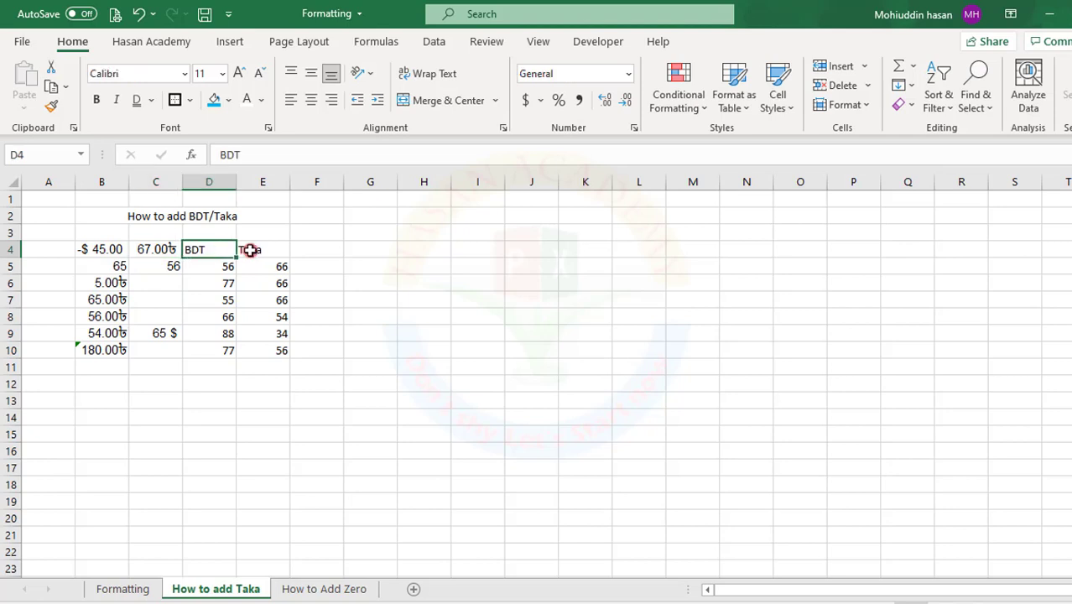
pyautogui.click(257, 250)
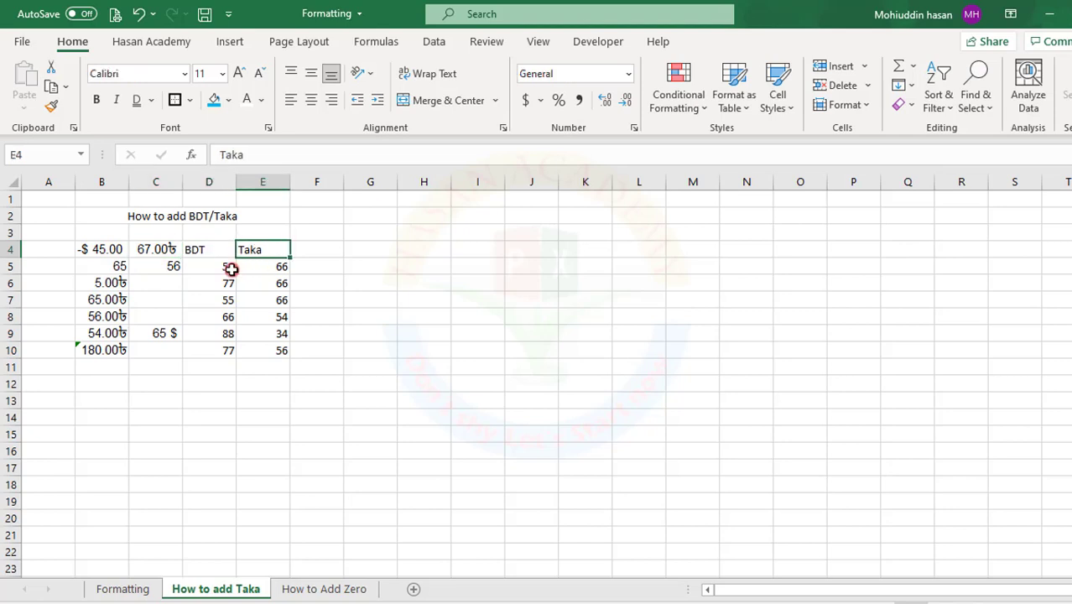
pyautogui.click(109, 252)
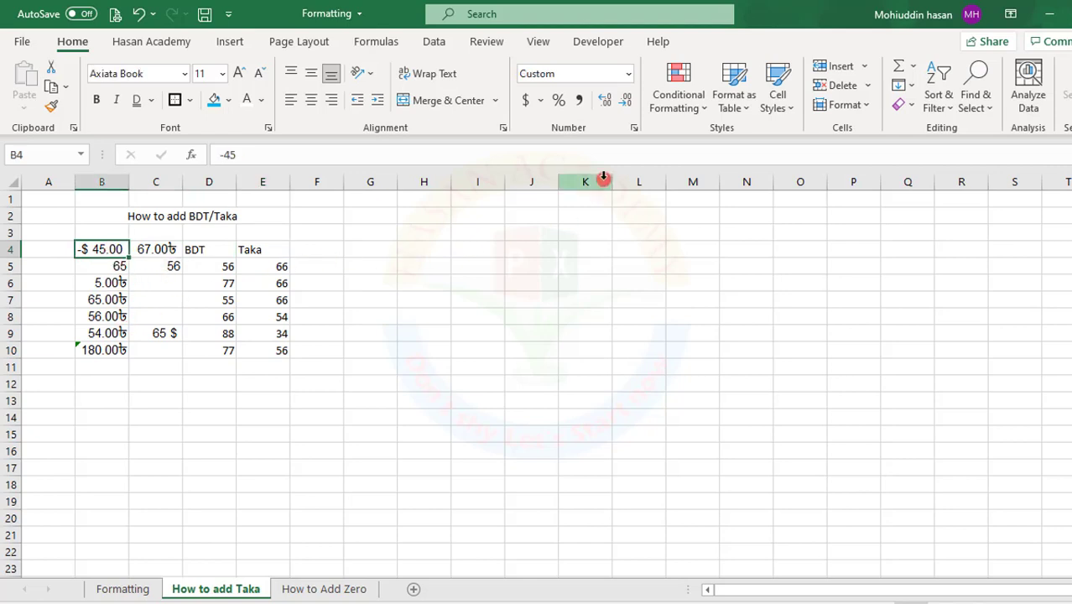
# Review B4's currency format in Format Cells and close it without changes.
pyautogui.click(632, 127)
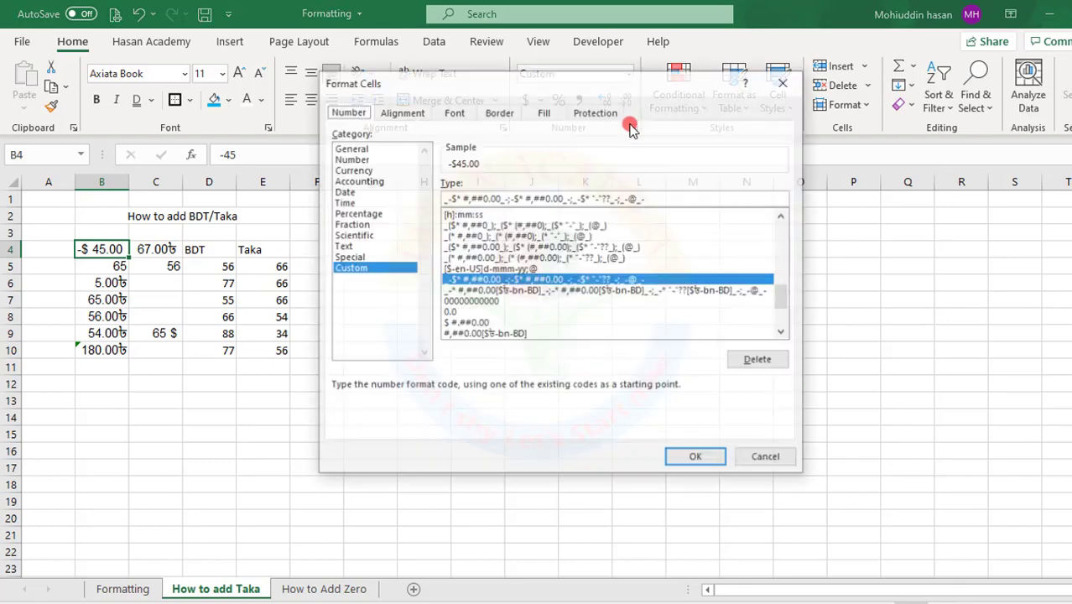
pyautogui.click(351, 170)
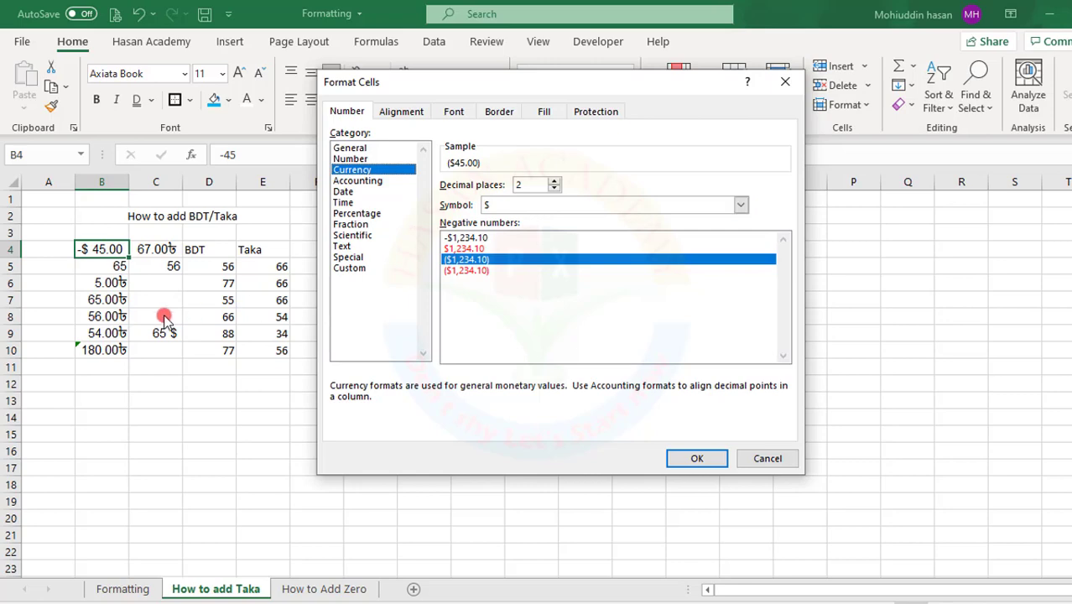
pyautogui.click(787, 462)
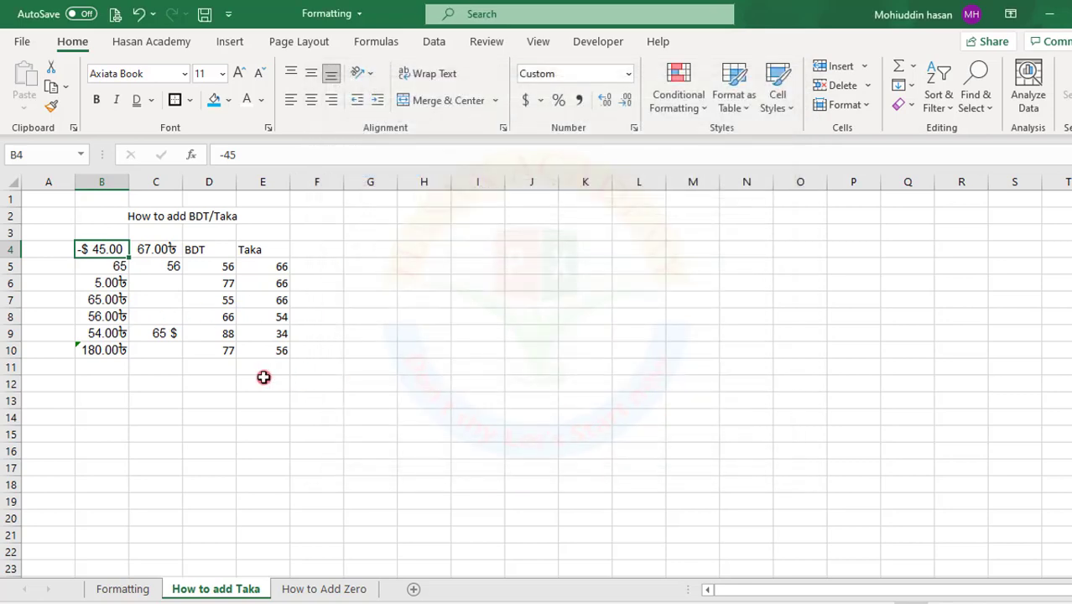
pyautogui.click(263, 381)
# Enter 66 in B6 so the column B total becomes 241.00৳.
pyautogui.moveTo(105, 250); pyautogui.dragTo(105, 350)
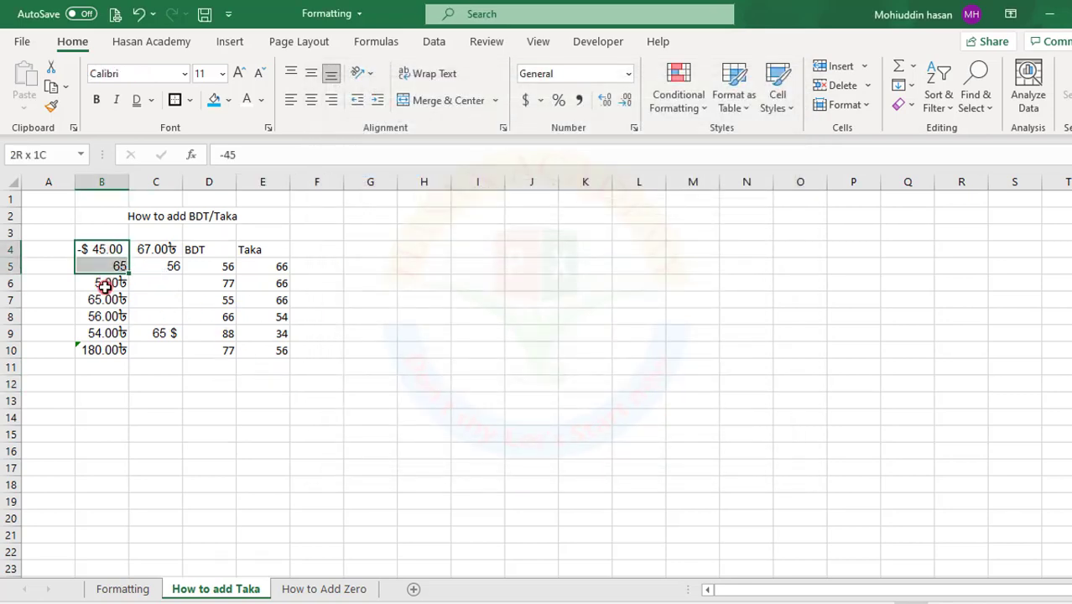
pyautogui.click(113, 287)
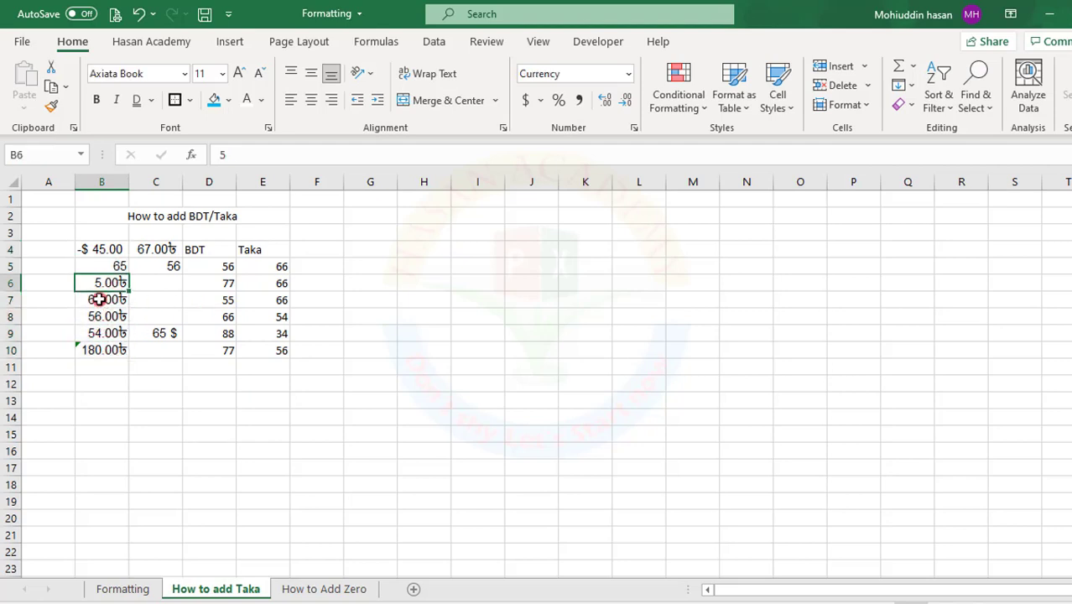
pyautogui.write('66')
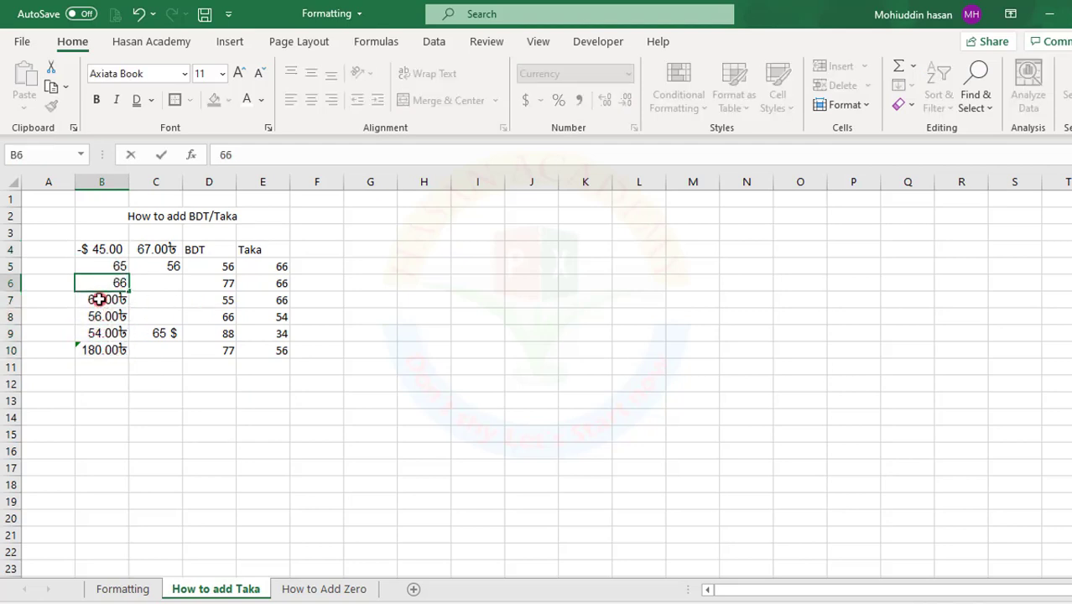
pyautogui.click(99, 300)
pyautogui.press('Up')
pyautogui.press('Down')
pyautogui.press('Down')
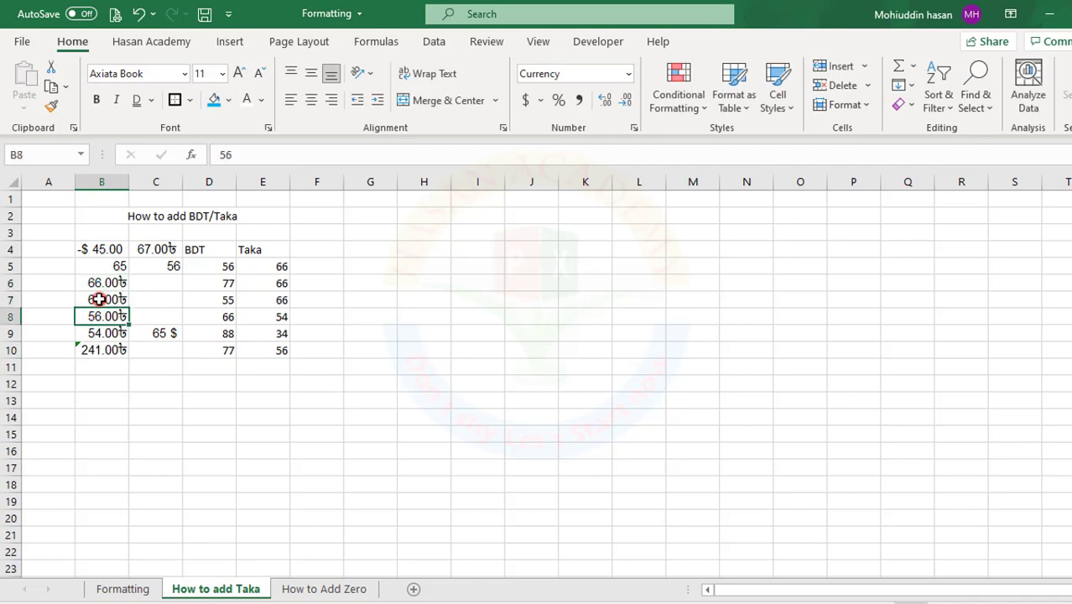
pyautogui.press('Down')
pyautogui.press('Up')
pyautogui.press('Up')
pyautogui.press('Up')
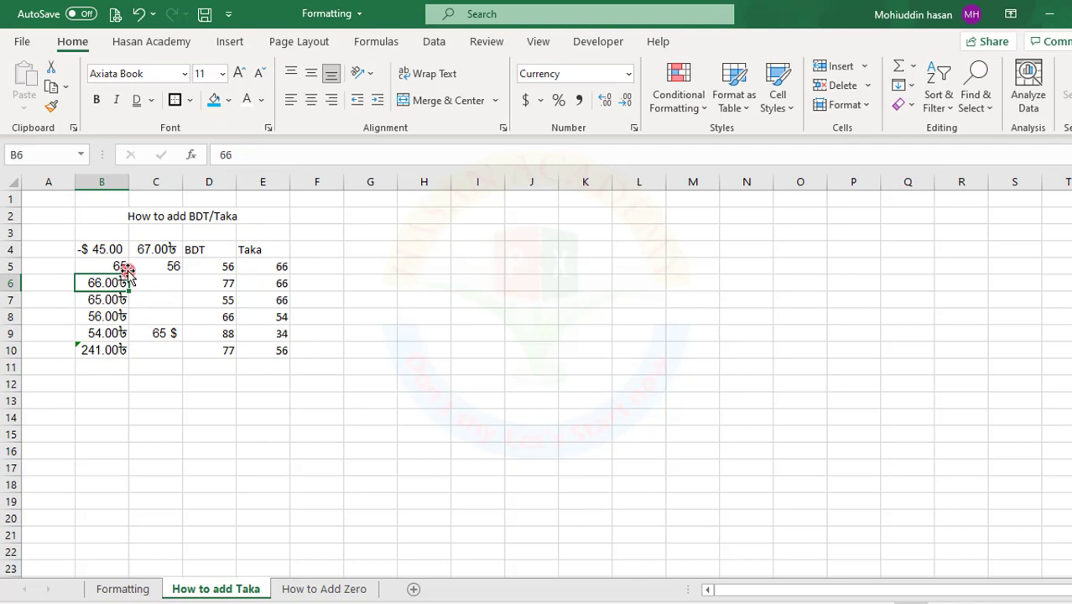
pyautogui.moveTo(122, 267); pyautogui.dragTo(123, 333)
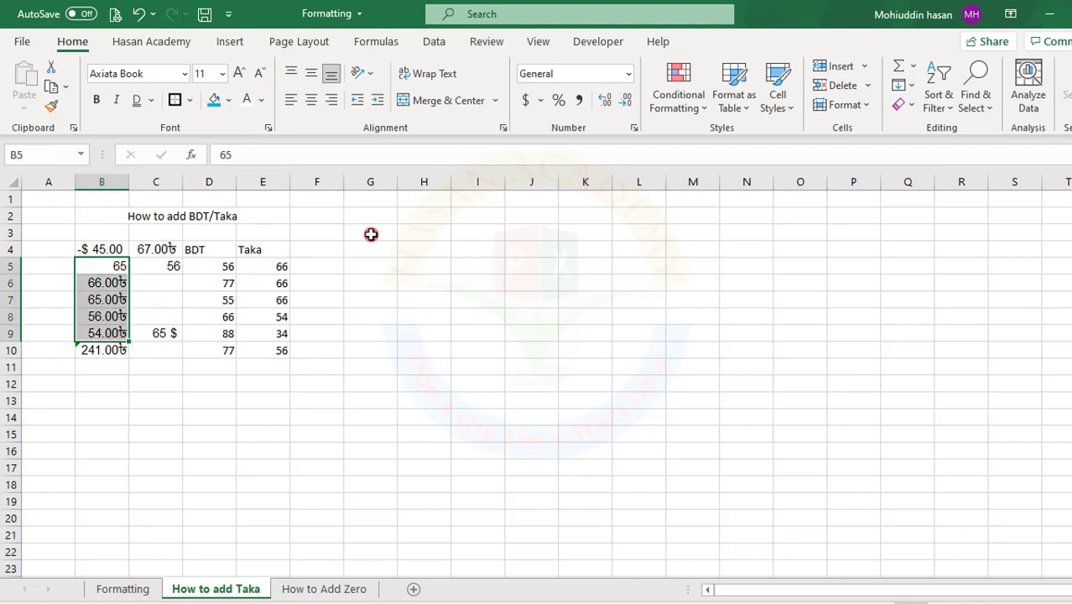
# Revert B5:B10 to plain numbers (65, 66, 65, 56, 54, 241) with undo.
pyautogui.click(155, 396)
pyautogui.moveTo(93, 267); pyautogui.dragTo(108, 350)
pyautogui.hotkey('ctrl', 'z')
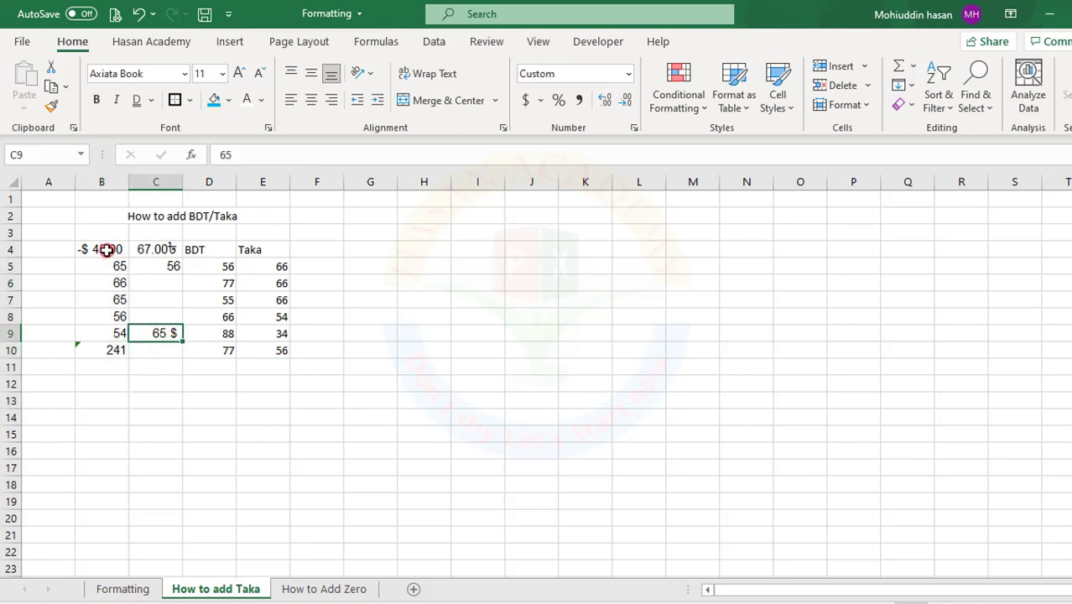
# Select B4:B10 and open Format Cells three times, cancelling each time.
pyautogui.moveTo(106, 250); pyautogui.dragTo(107, 350)
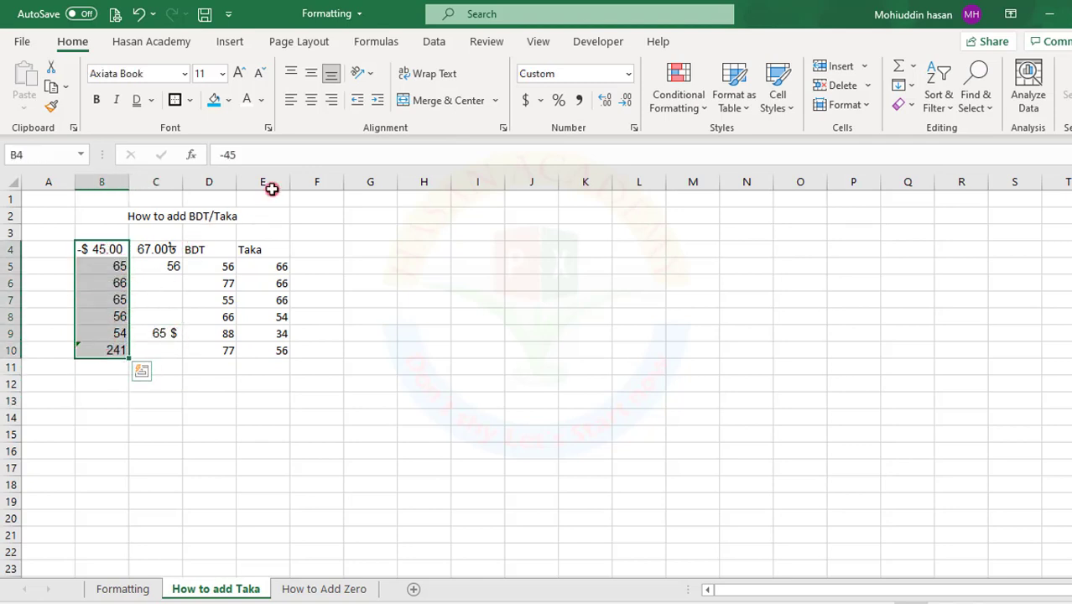
pyautogui.click(632, 130)
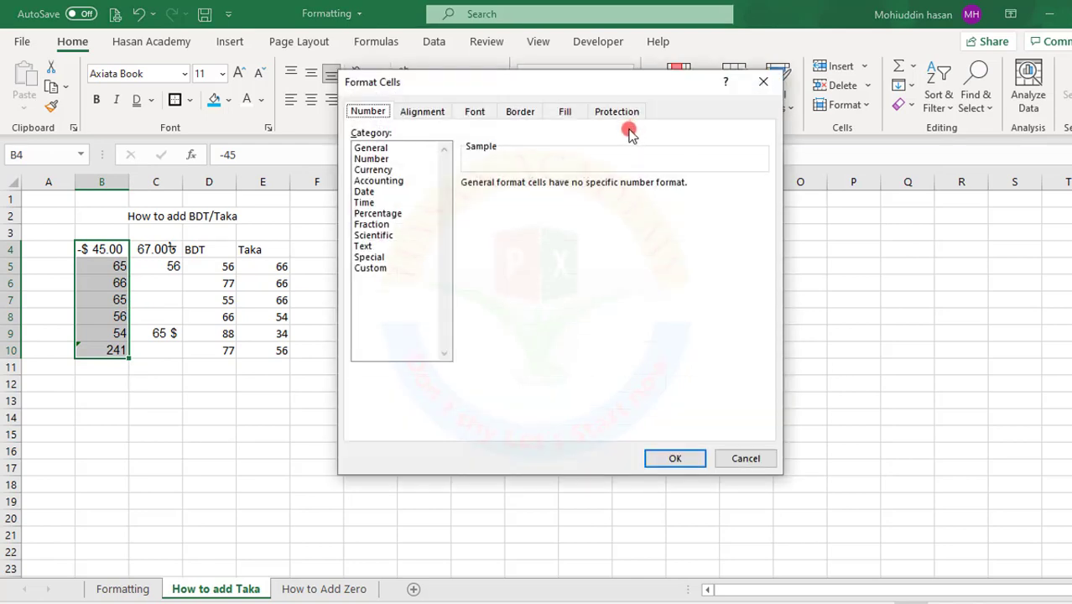
pyautogui.click(737, 460)
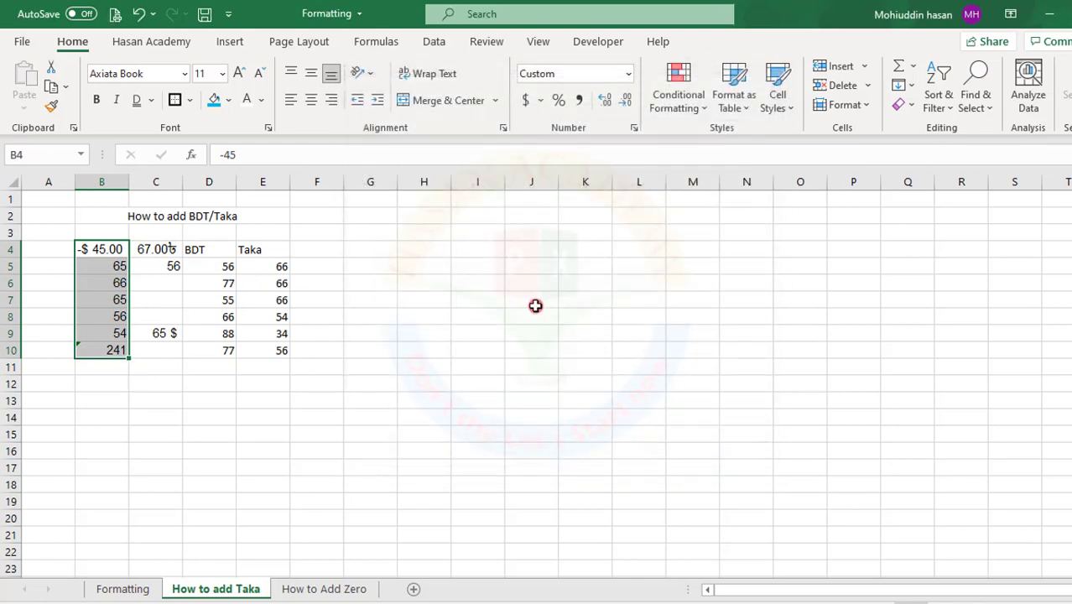
pyautogui.click(634, 130)
pyautogui.click(743, 458)
pyautogui.hotkey('ctrl', '1')
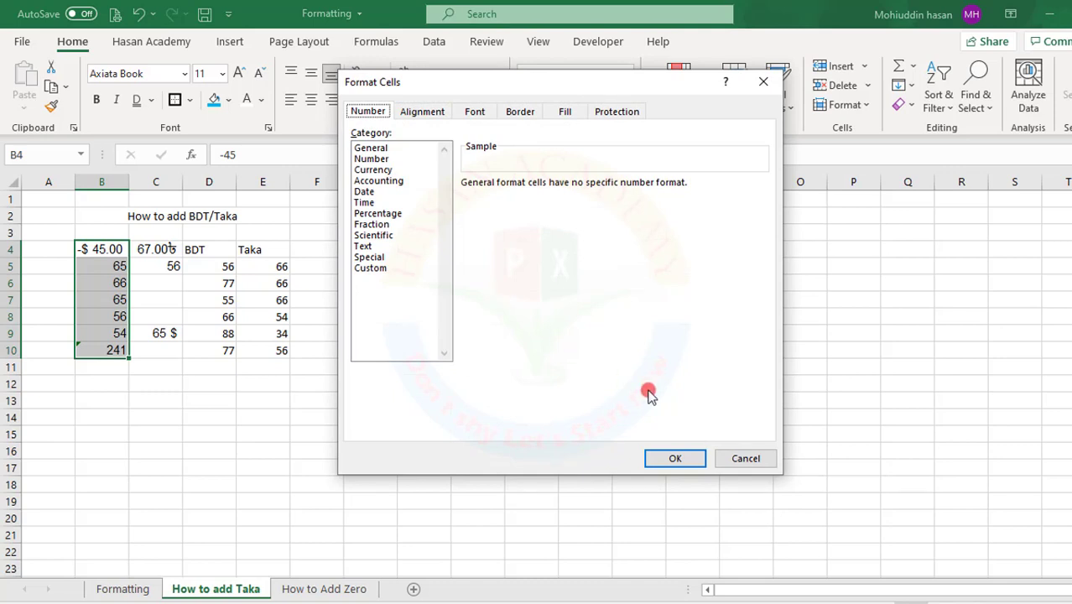
pyautogui.click(744, 459)
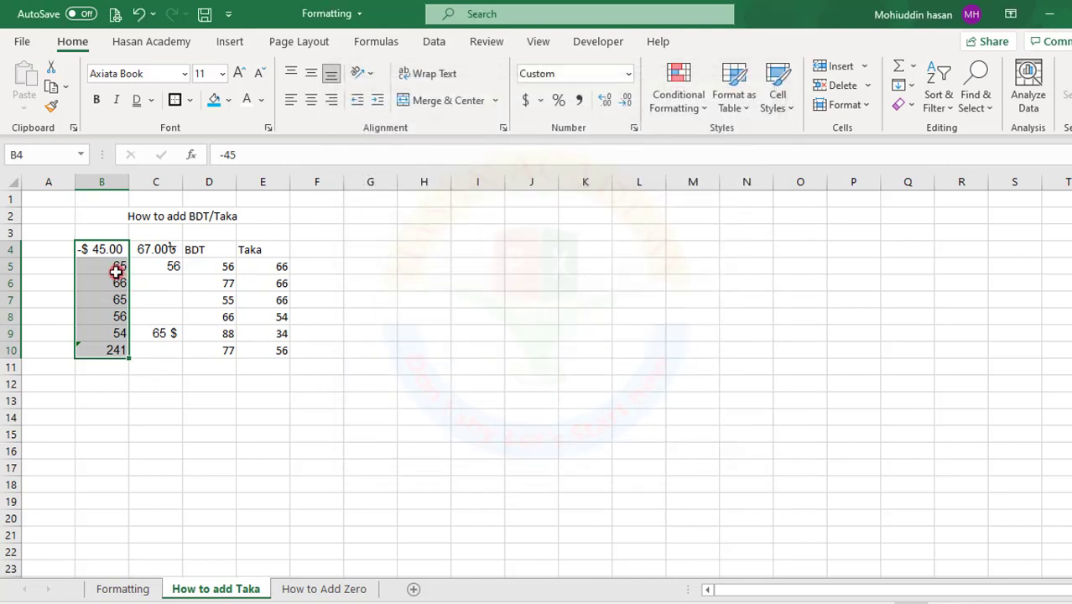
# Open Format Cells for the selected values and choose the Accounting category.
pyautogui.rightClick(116, 271)
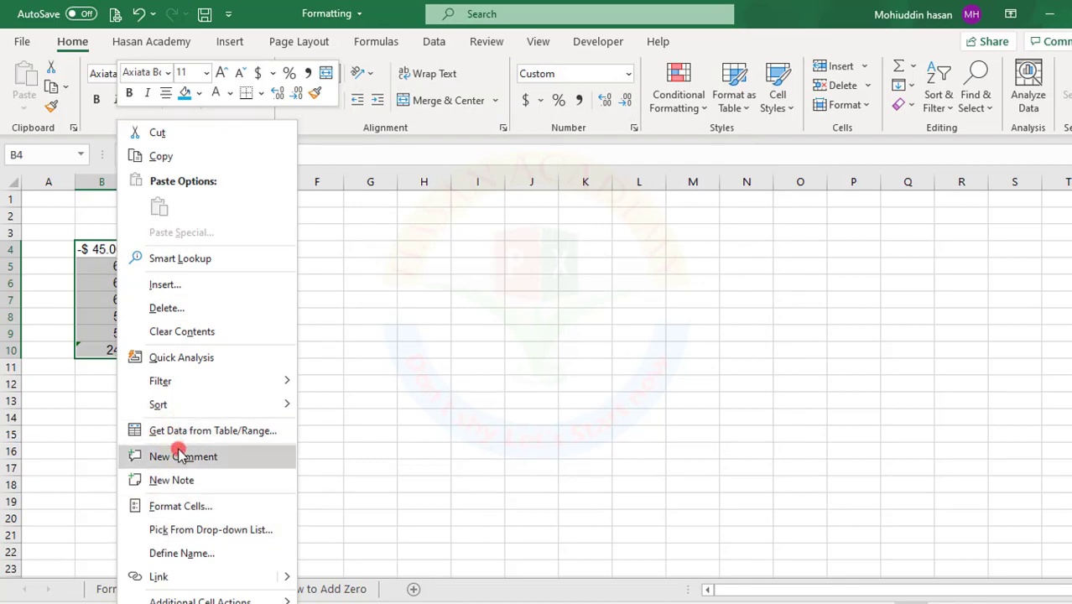
pyautogui.click(179, 508)
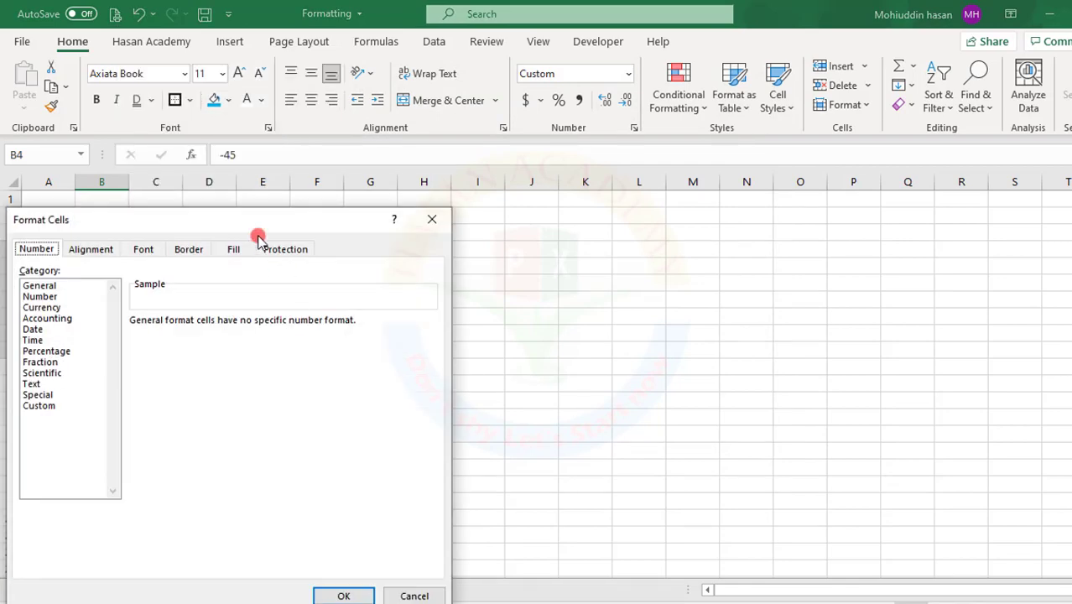
pyautogui.moveTo(252, 220); pyautogui.dragTo(757, 135)
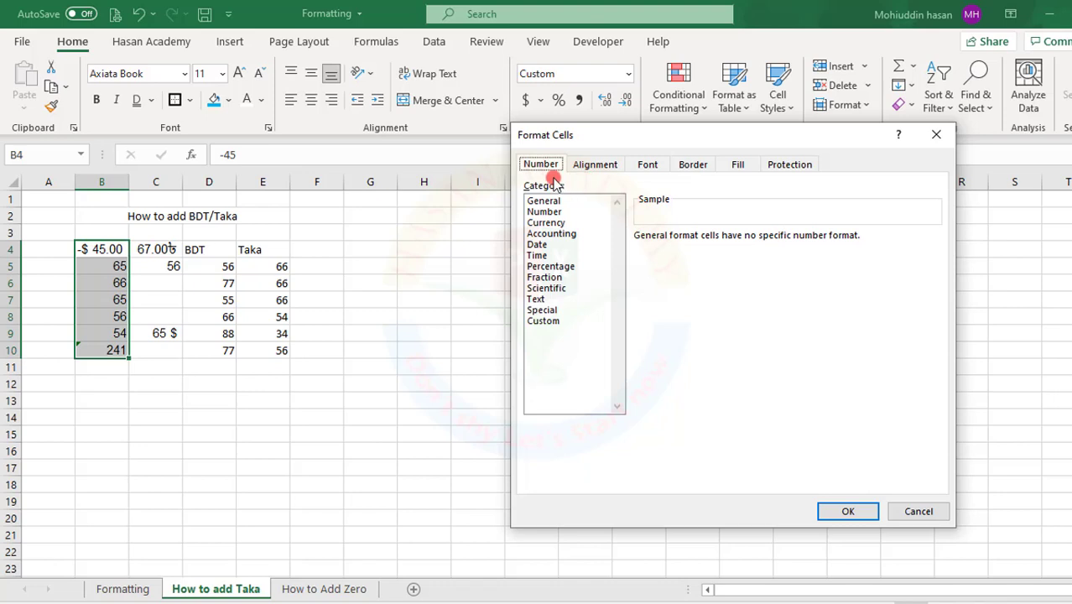
pyautogui.click(551, 235)
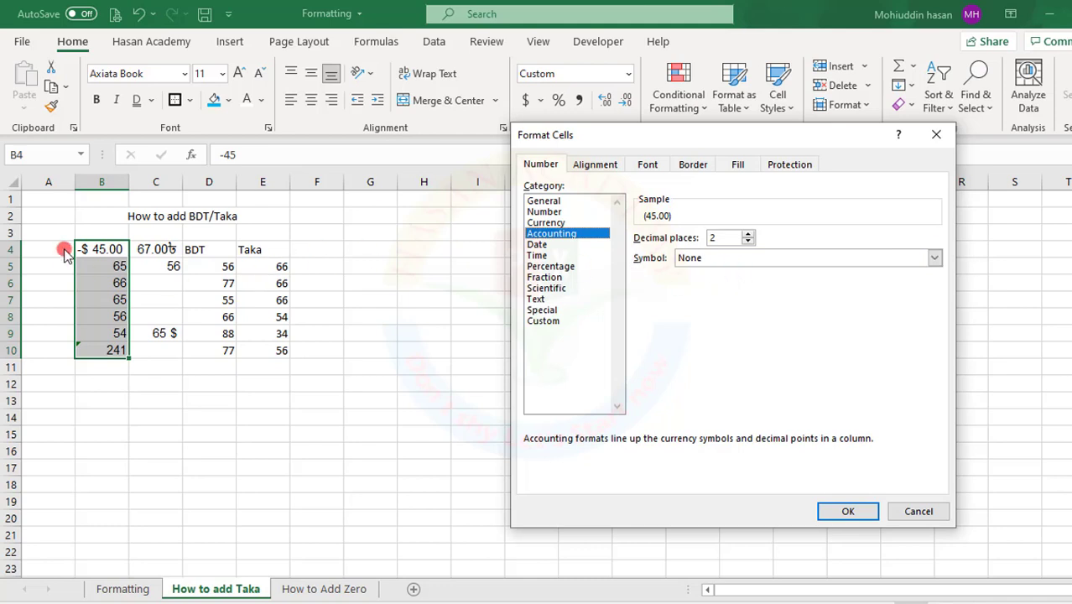
# Pick the Bangla (Bangladesh) ৳ symbol and apply the format to B4:B10.
pyautogui.click(935, 258)
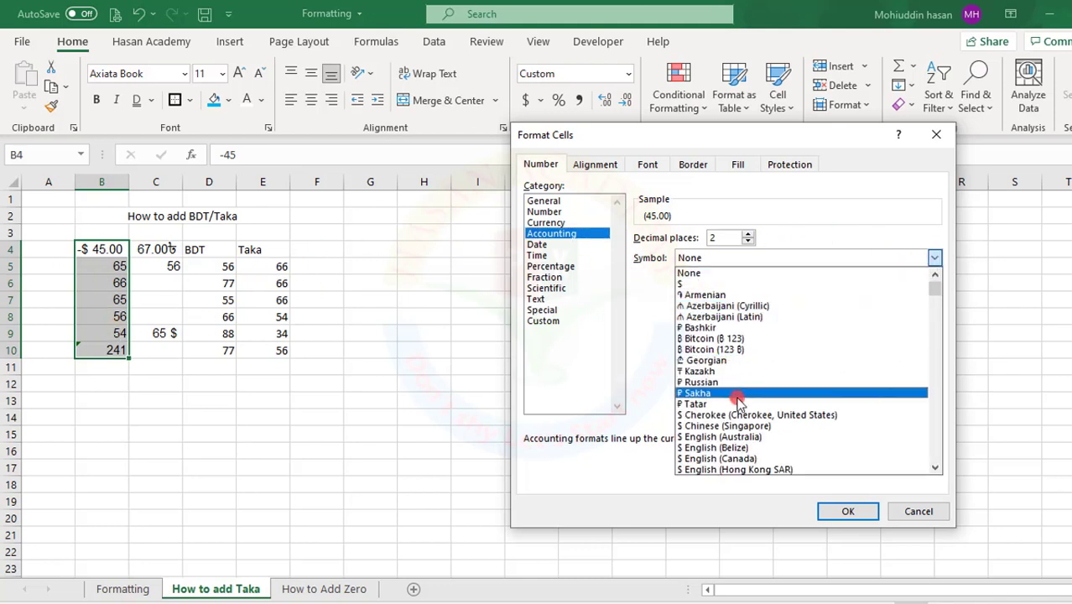
pyautogui.scroll(-1, 765, 432)
pyautogui.scroll(-2, 766, 432)
pyautogui.scroll(-2, 765, 432)
pyautogui.scroll(-3, 765, 432)
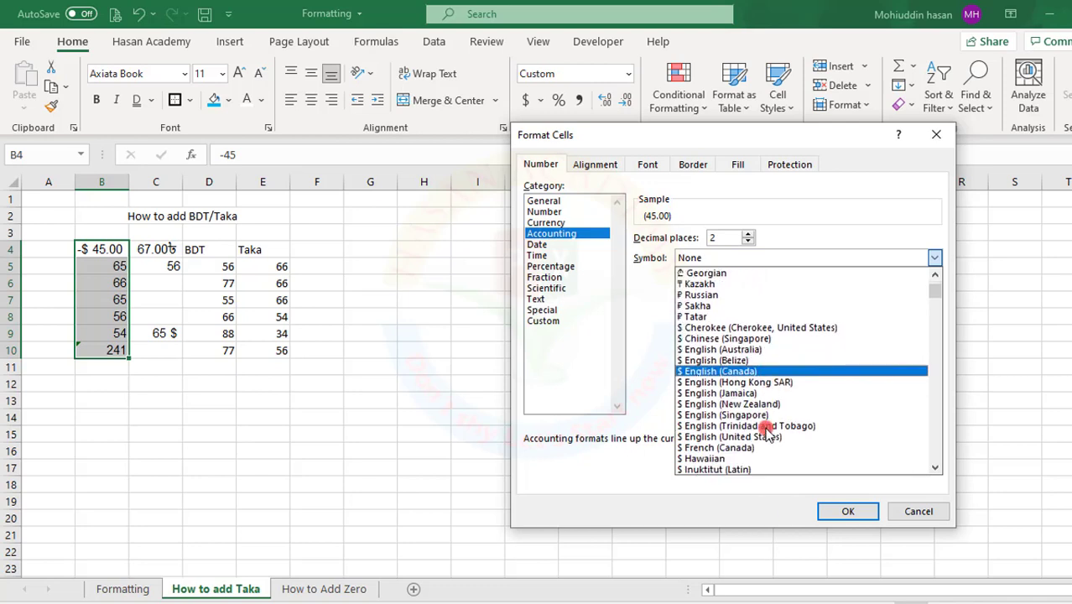
pyautogui.scroll(-3, 765, 432)
pyautogui.scroll(-1, 765, 432)
pyautogui.scroll(-1, 765, 432)
pyautogui.scroll(-1, 765, 432)
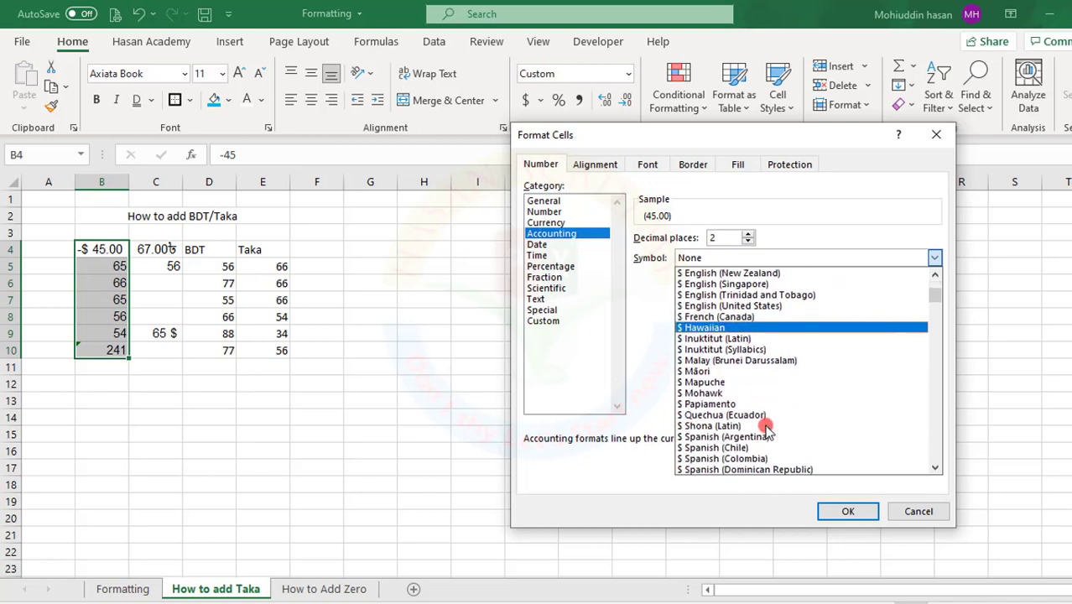
pyautogui.scroll(-1, 766, 429)
pyautogui.scroll(-3, 766, 429)
pyautogui.scroll(-1, 766, 430)
pyautogui.scroll(-2, 766, 429)
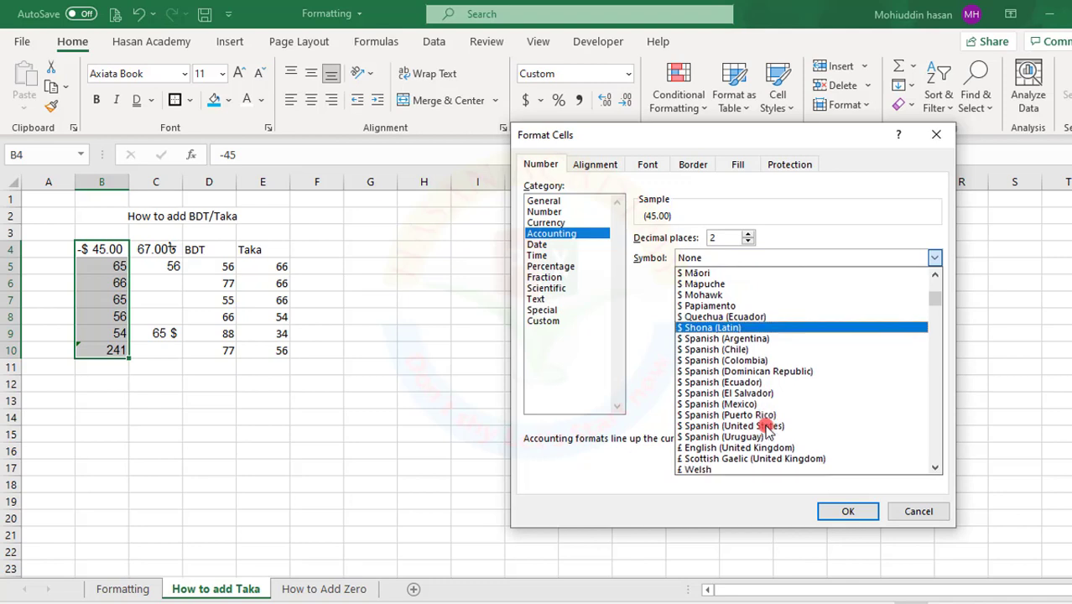
pyautogui.scroll(-1, 766, 429)
pyautogui.scroll(-1, 766, 429)
pyautogui.scroll(-2, 766, 430)
pyautogui.scroll(-1, 766, 430)
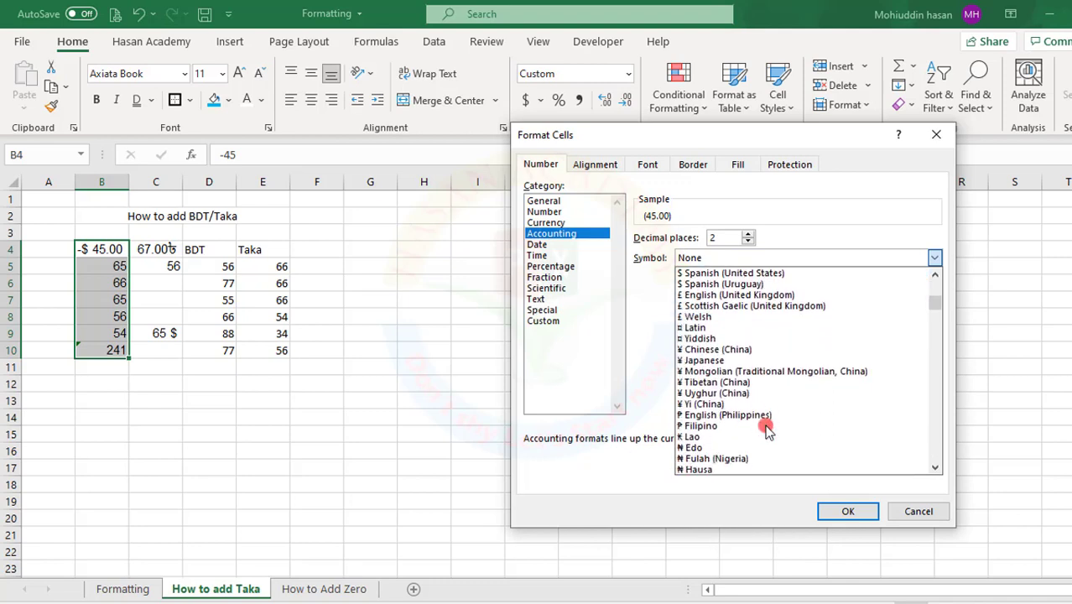
pyautogui.scroll(-1, 766, 429)
pyautogui.scroll(-1, 766, 430)
pyautogui.scroll(-1, 766, 430)
pyautogui.scroll(-1, 766, 429)
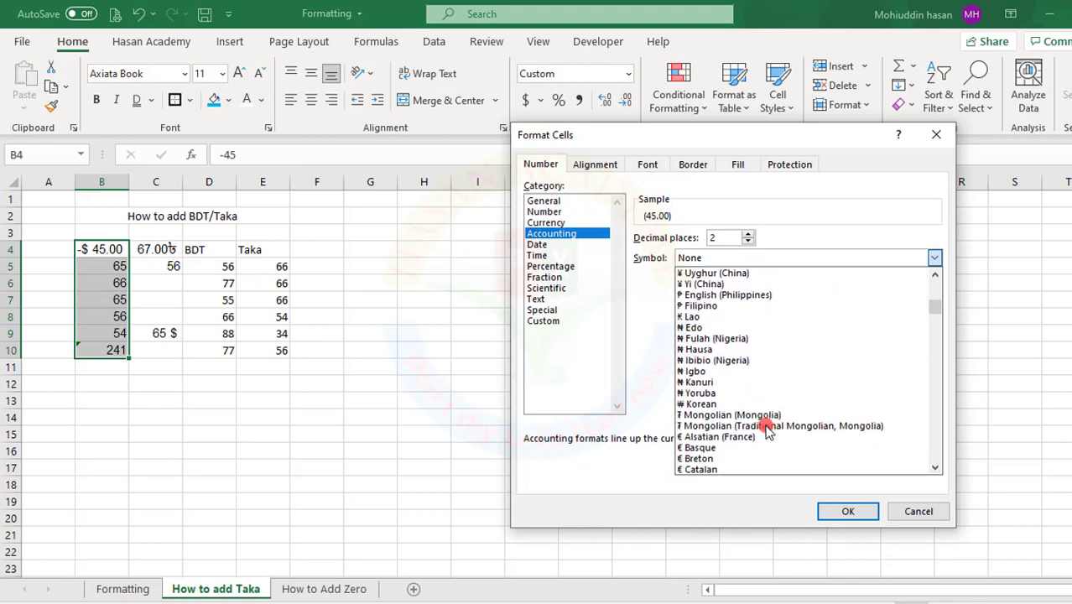
pyautogui.scroll(-1, 766, 430)
pyautogui.scroll(-3, 766, 430)
pyautogui.scroll(-1, 766, 429)
pyautogui.scroll(-2, 765, 430)
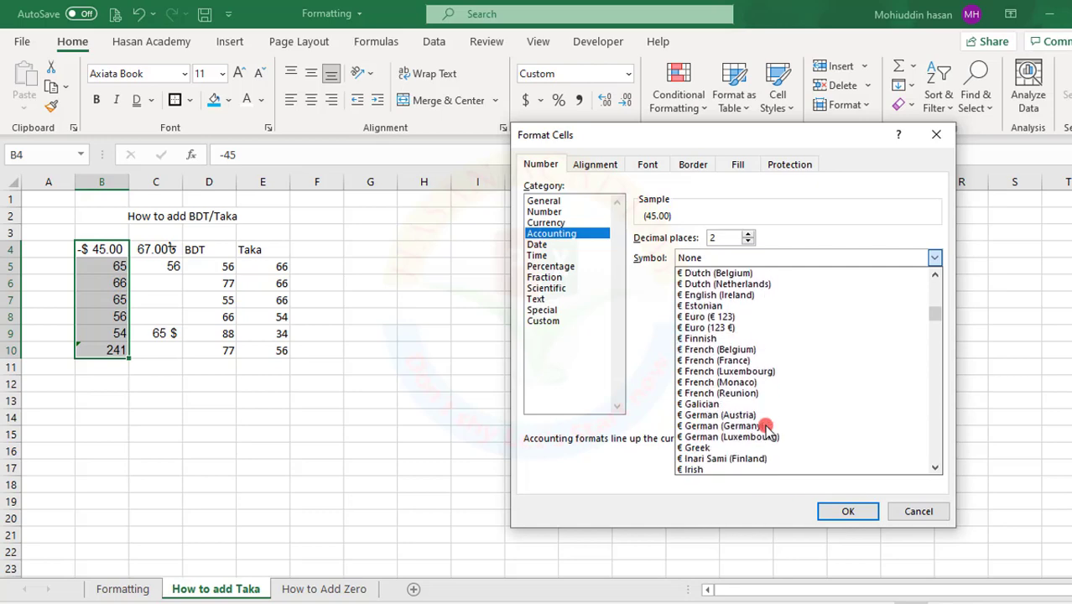
pyautogui.scroll(-2, 765, 429)
pyautogui.scroll(-3, 766, 429)
pyautogui.scroll(-2, 766, 429)
pyautogui.scroll(-2, 766, 429)
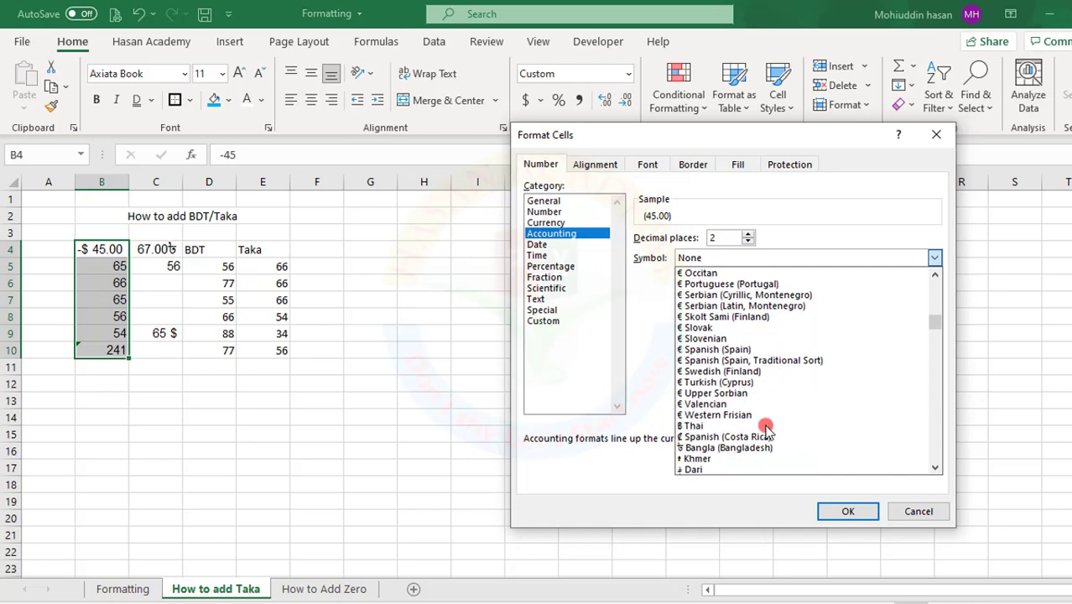
pyautogui.scroll(-1, 765, 429)
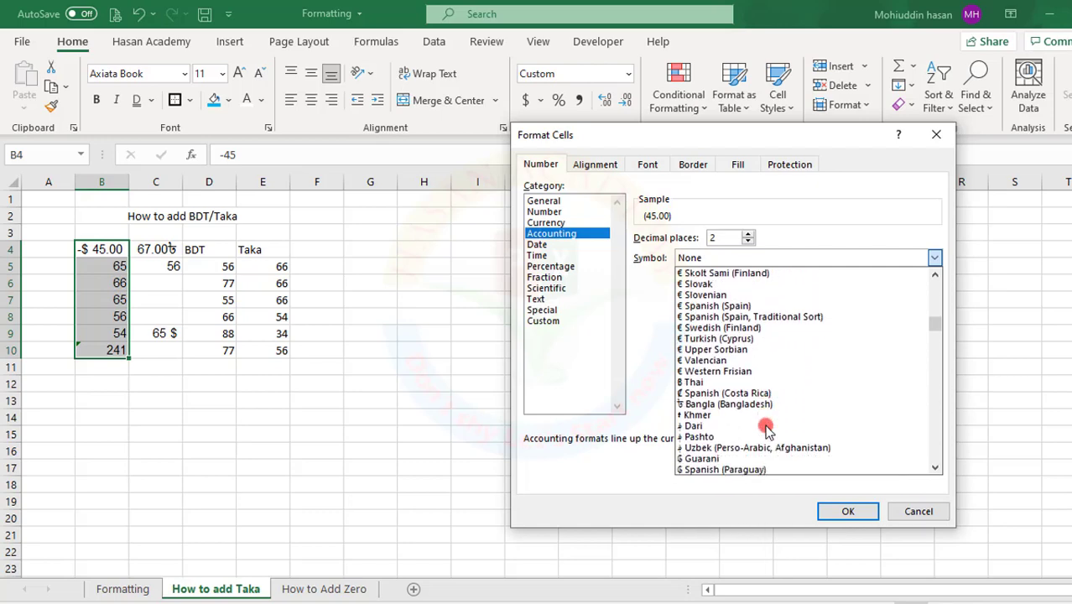
pyautogui.click(703, 408)
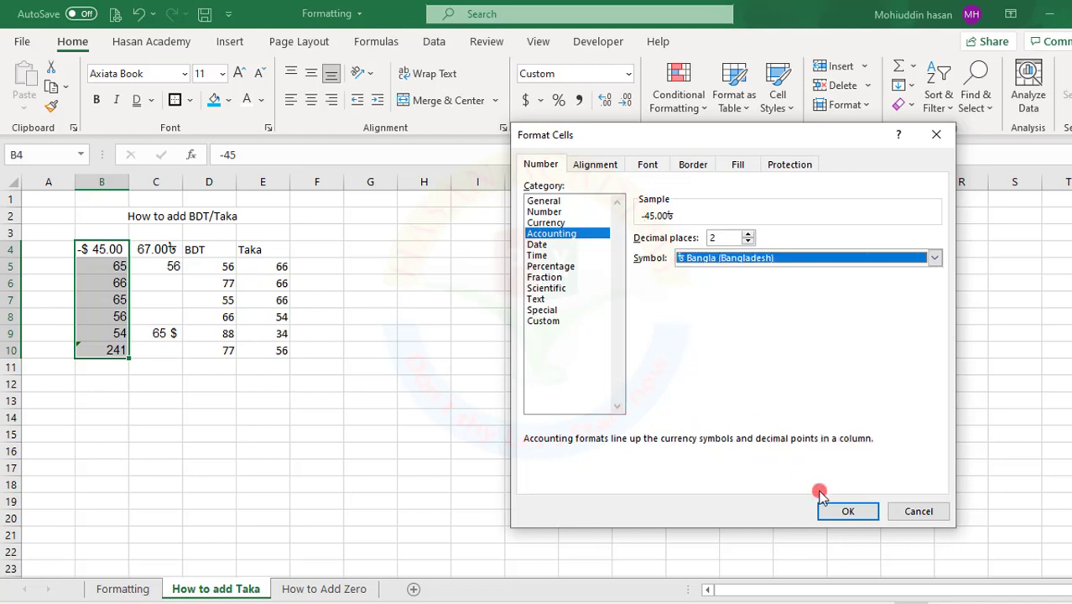
pyautogui.click(839, 511)
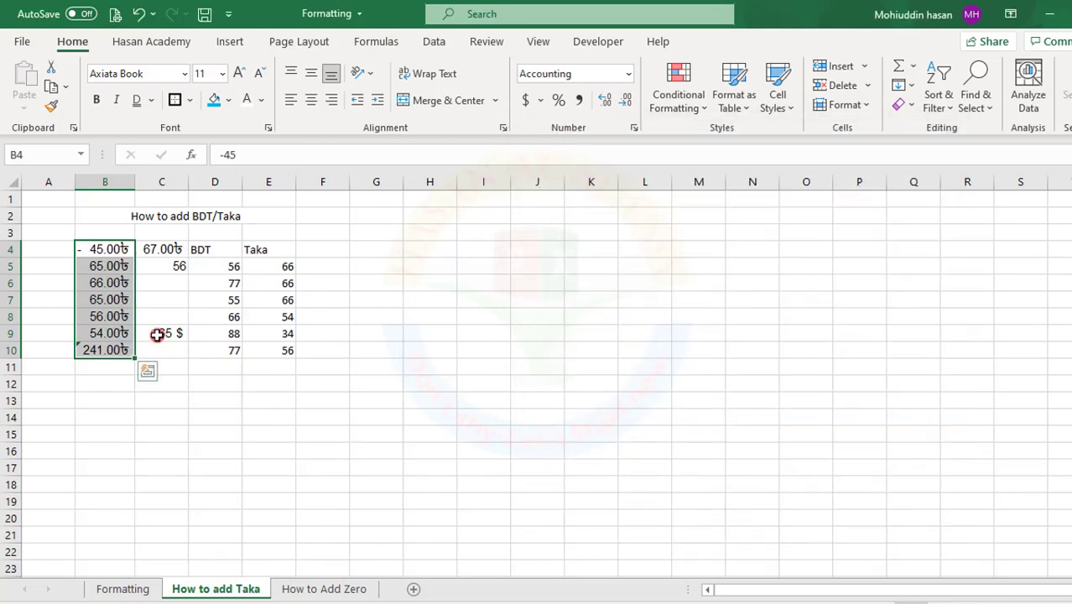
# Change B4 to 55.
pyautogui.click(90, 250)
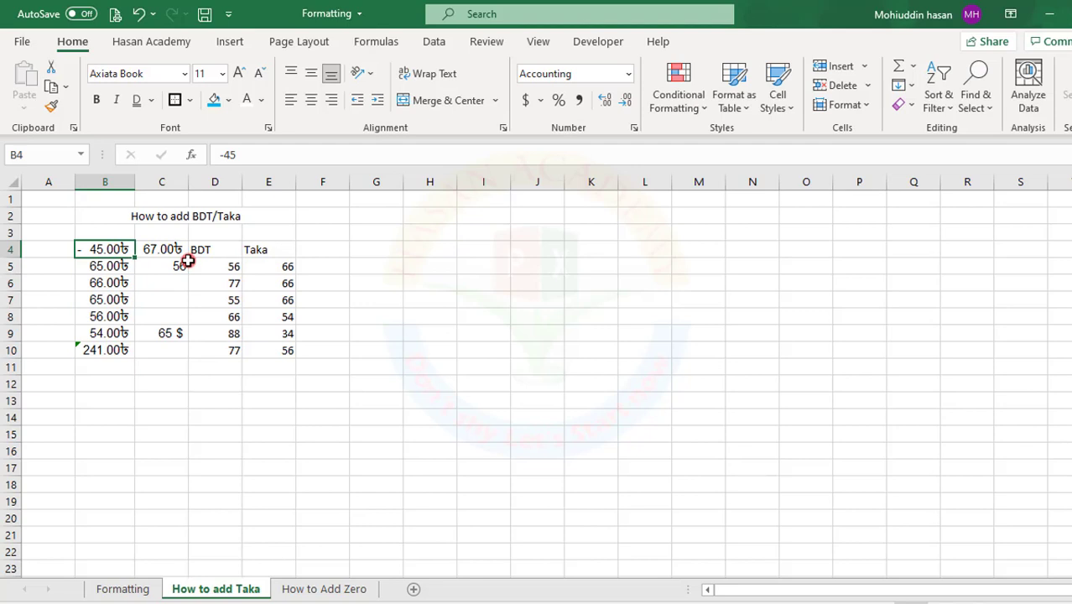
pyautogui.write('55')
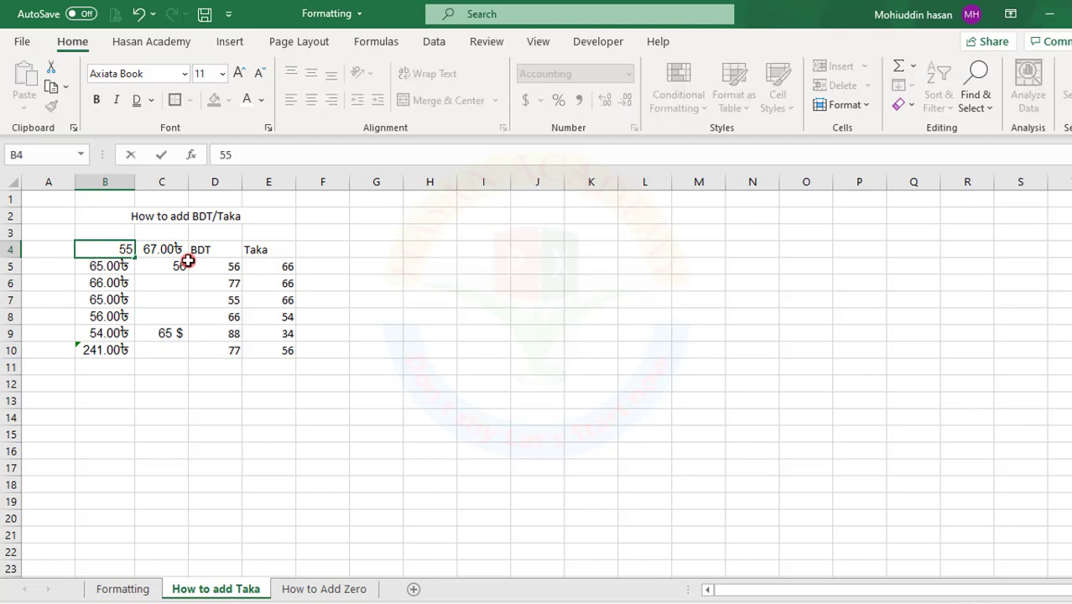
pyautogui.press('Return')
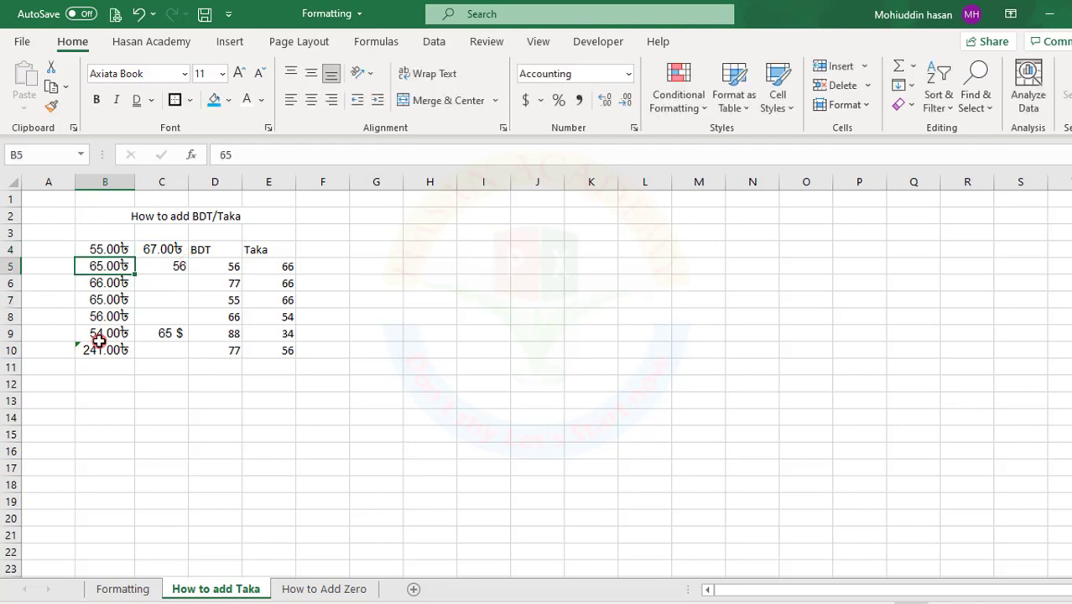
# Enter =SUM(B4:B9) in B10 so the total reads 361.00৳.
pyautogui.moveTo(99, 340); pyautogui.dragTo(99, 342)
pyautogui.write('=')
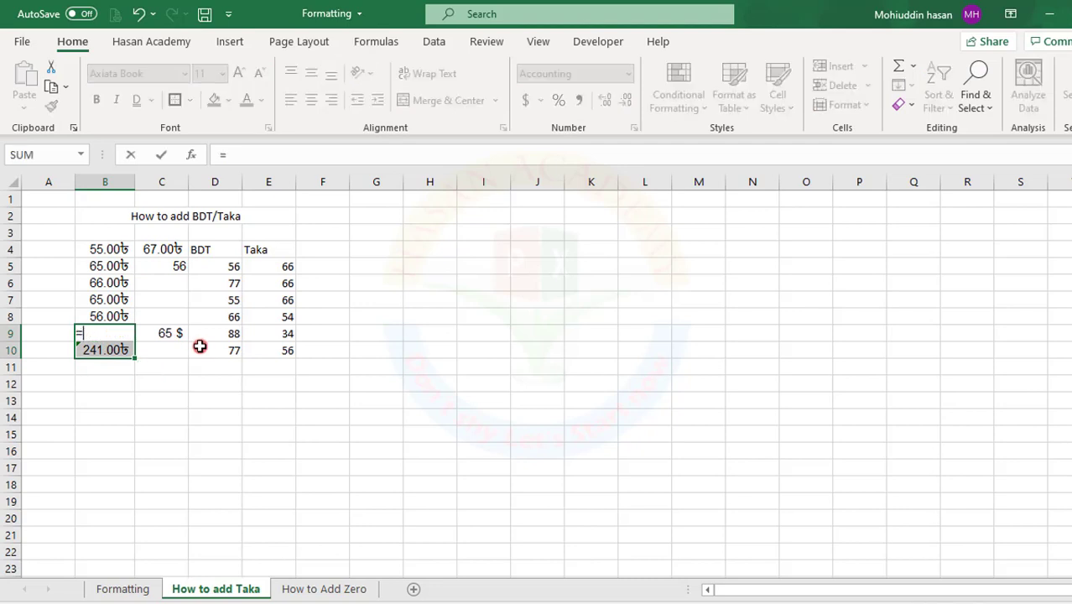
pyautogui.hotkey('ctrl', 'z')
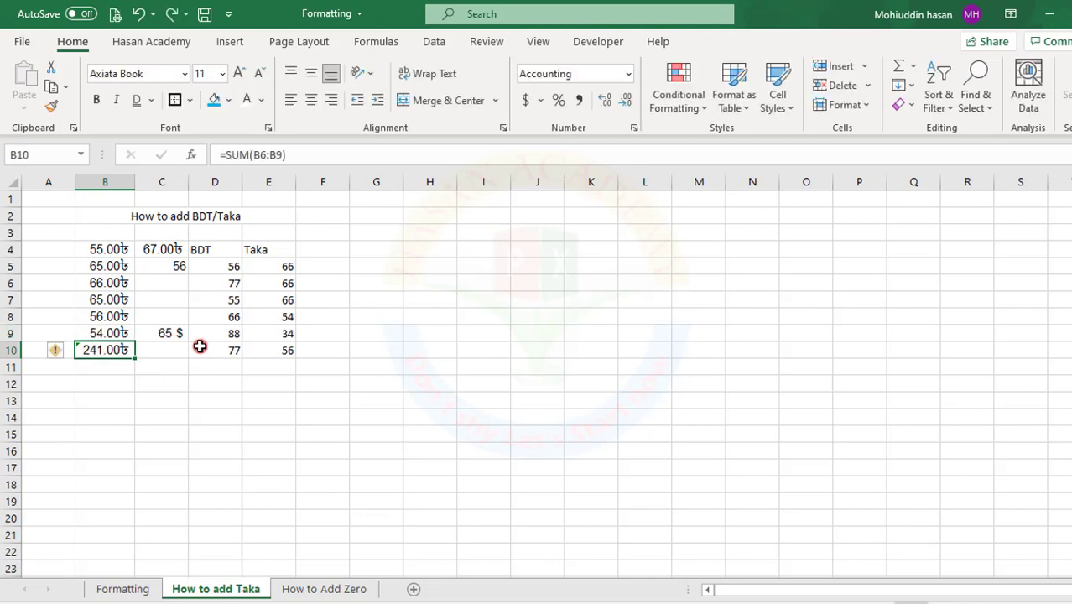
pyautogui.write('=s')
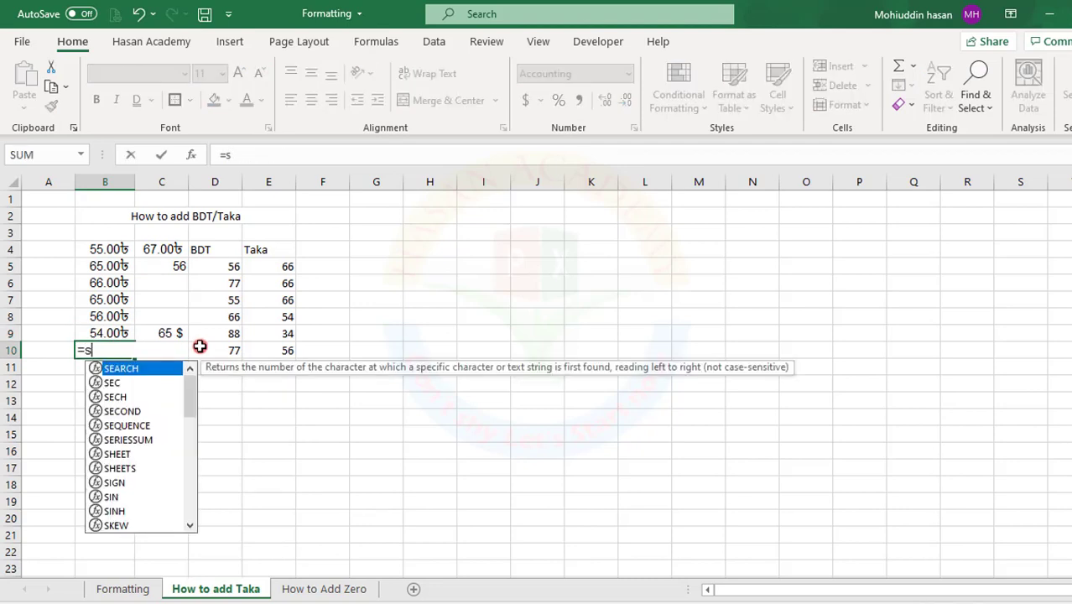
pyautogui.write('um(')
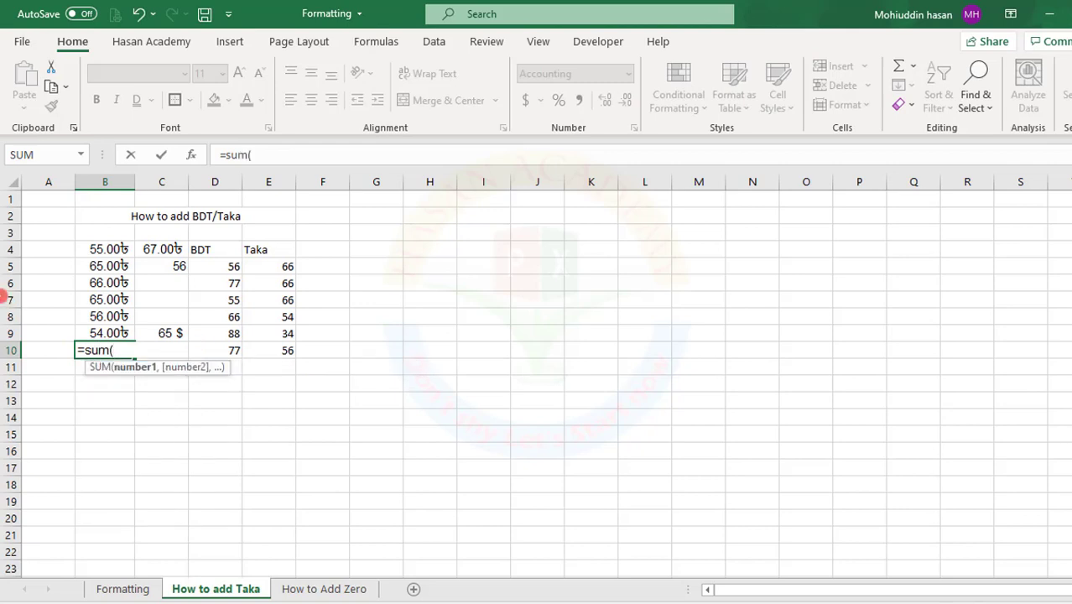
pyautogui.moveTo(103, 249); pyautogui.dragTo(114, 329)
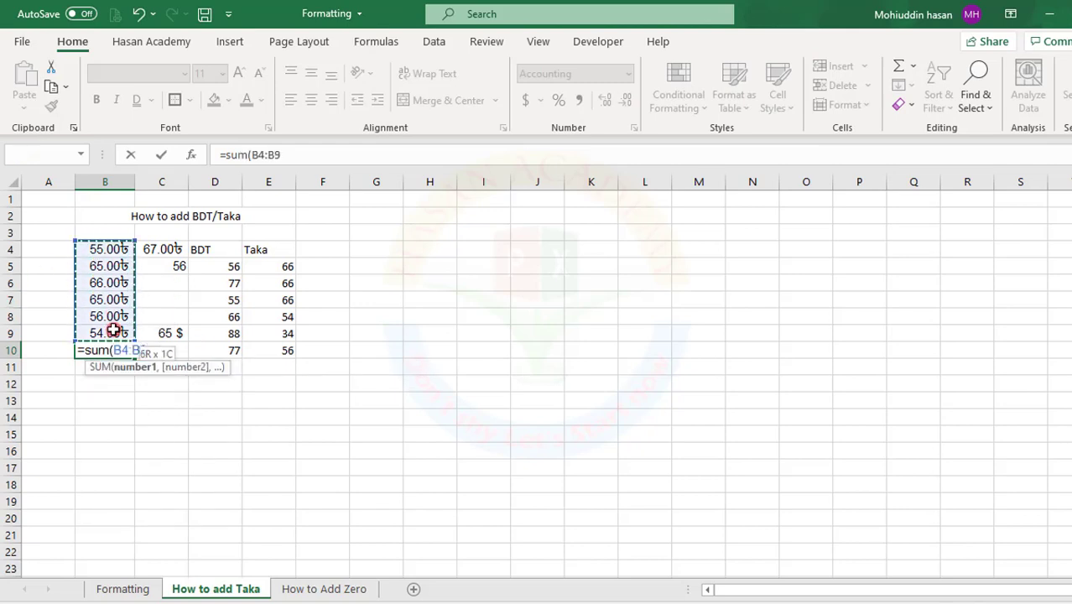
pyautogui.write(')')
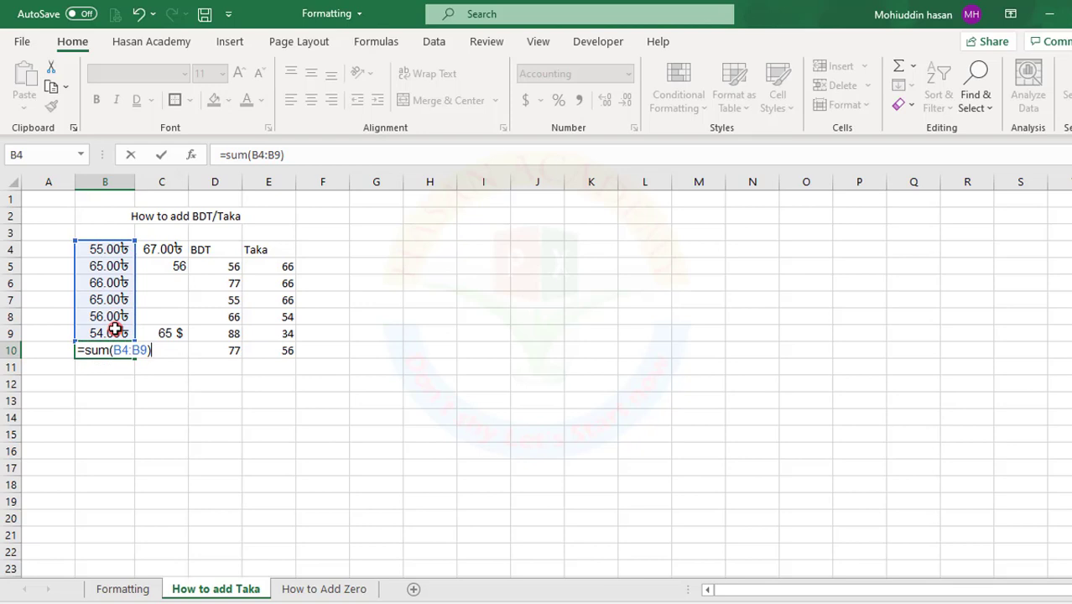
pyautogui.press('Return')
pyautogui.click(102, 345)
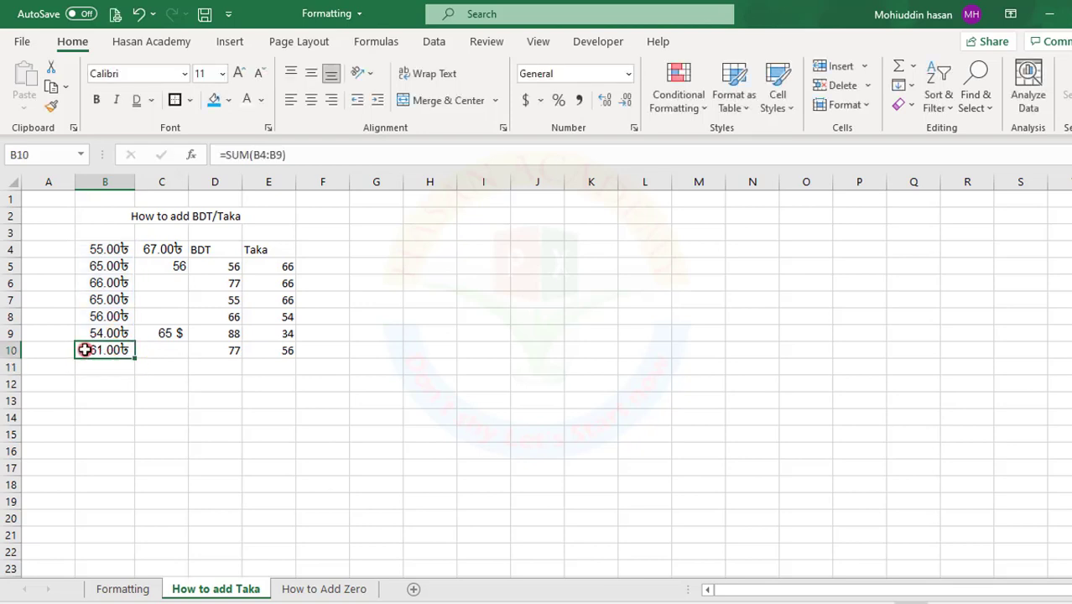
# Check B4, D4 and C5, then select the BDT values D5:D10.
pyautogui.click(110, 250)
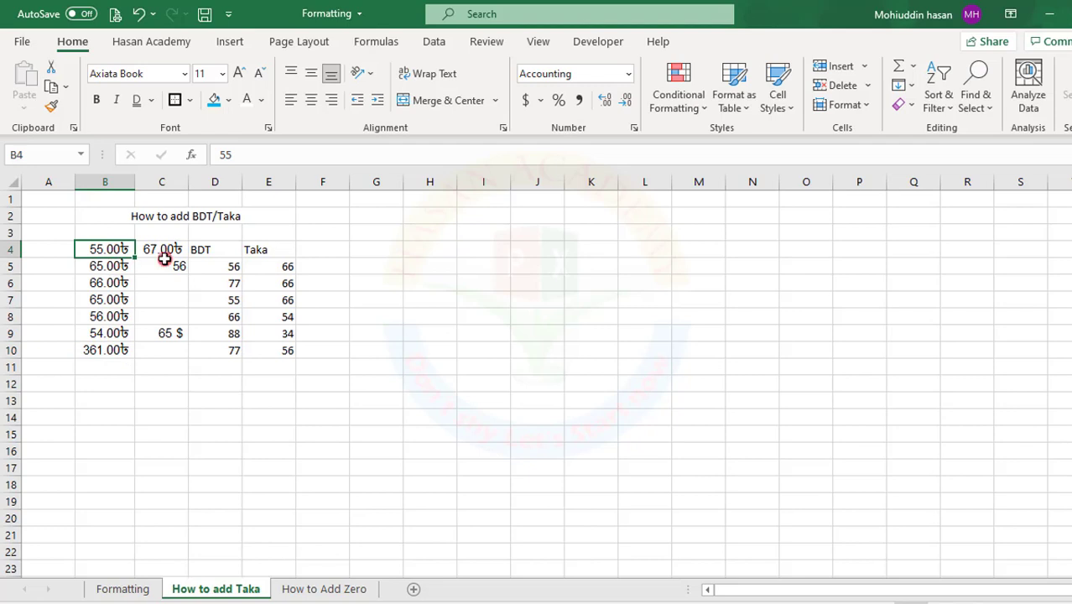
pyautogui.click(227, 253)
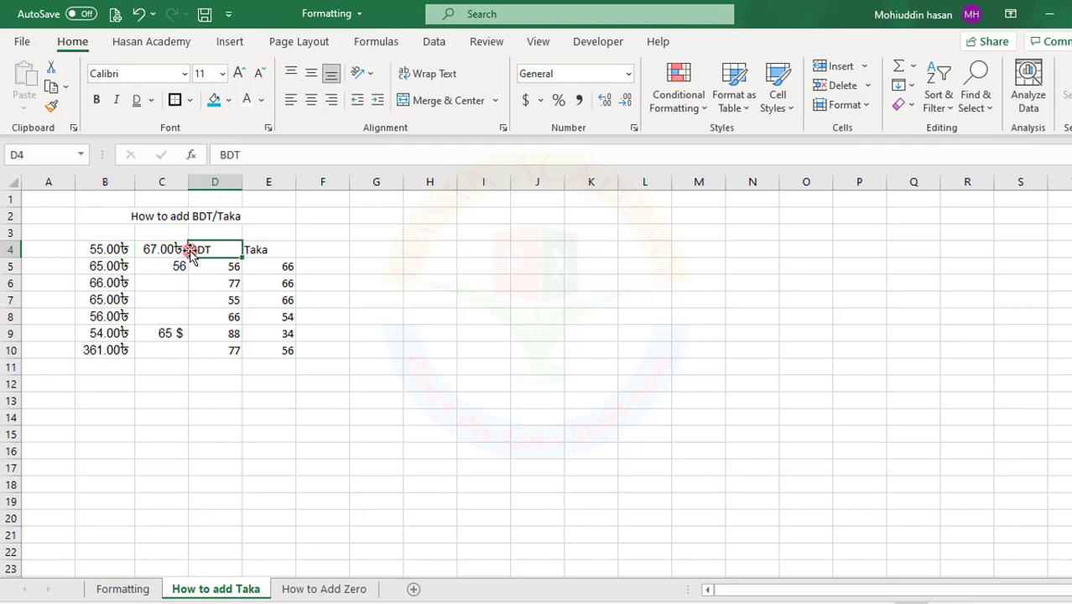
pyautogui.click(172, 265)
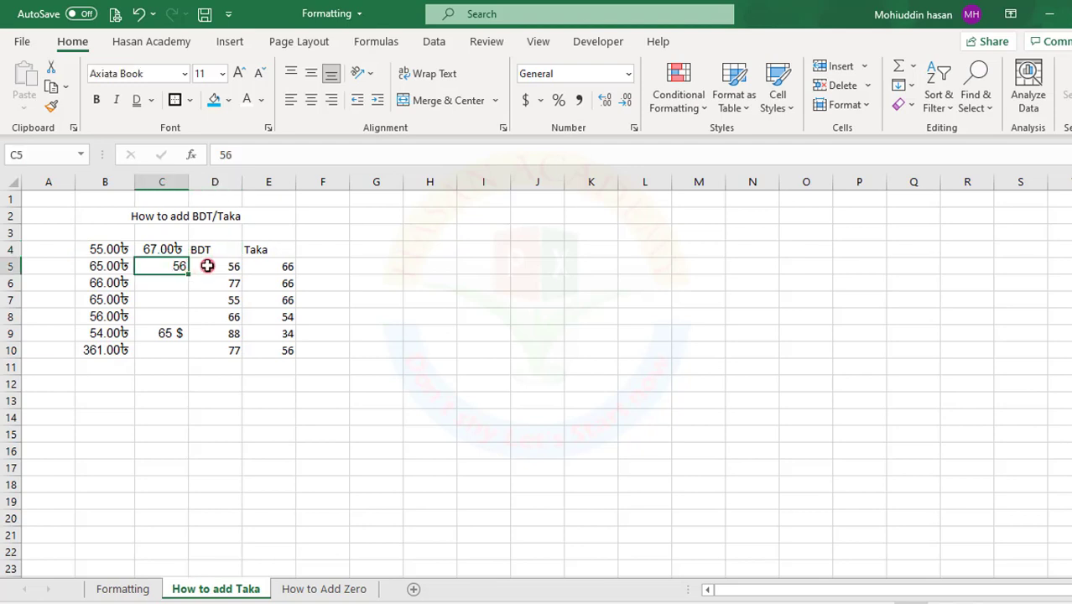
pyautogui.moveTo(216, 263); pyautogui.dragTo(210, 346)
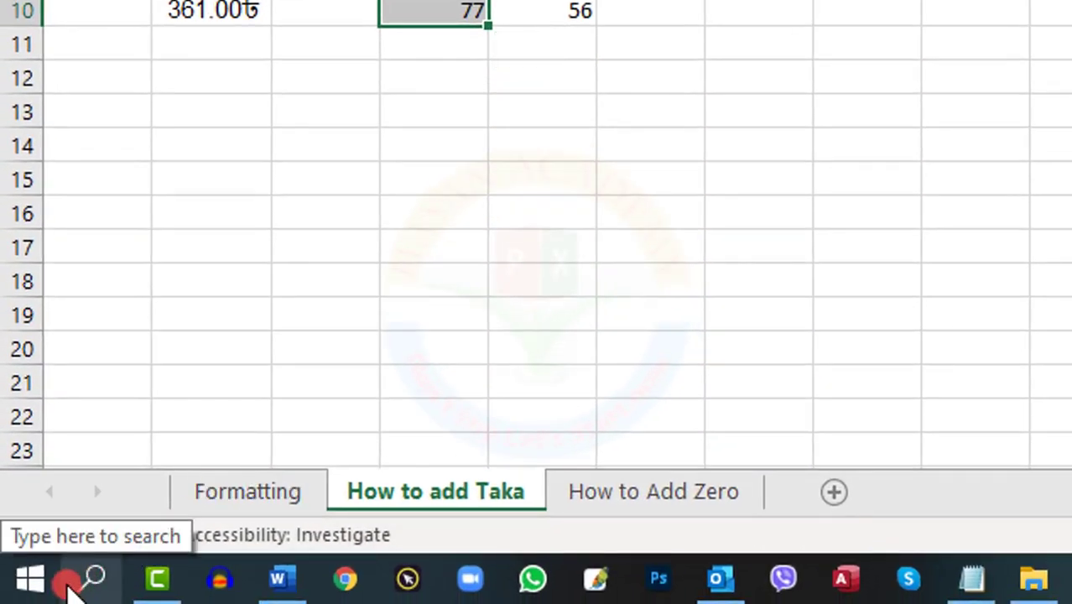
# Search Windows for 'con' and open Control Panel from the results.
pyautogui.click(95, 581)
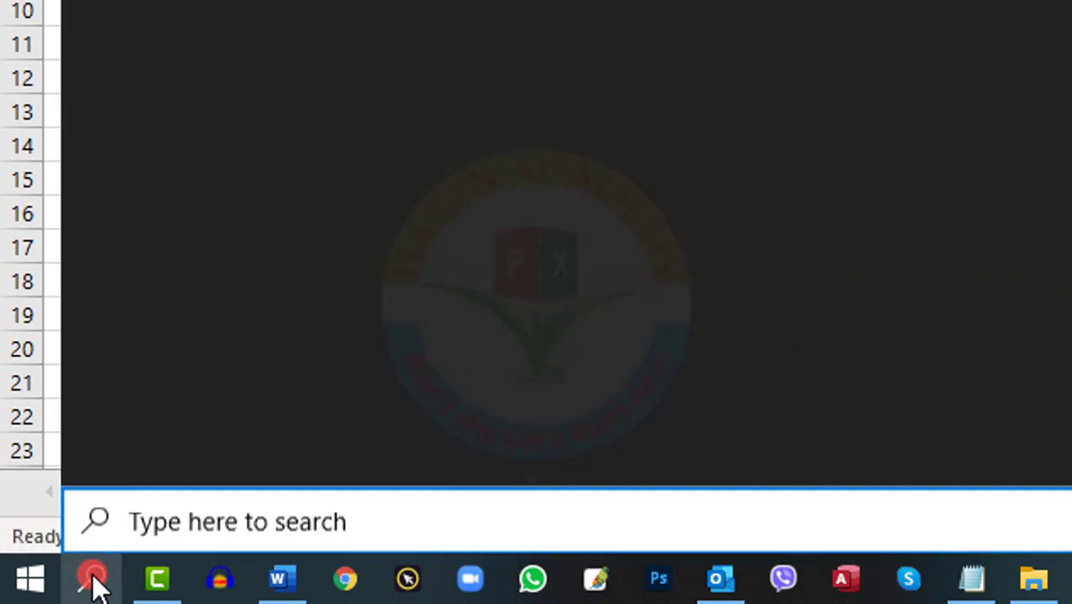
pyautogui.click(200, 520)
pyautogui.write('c')
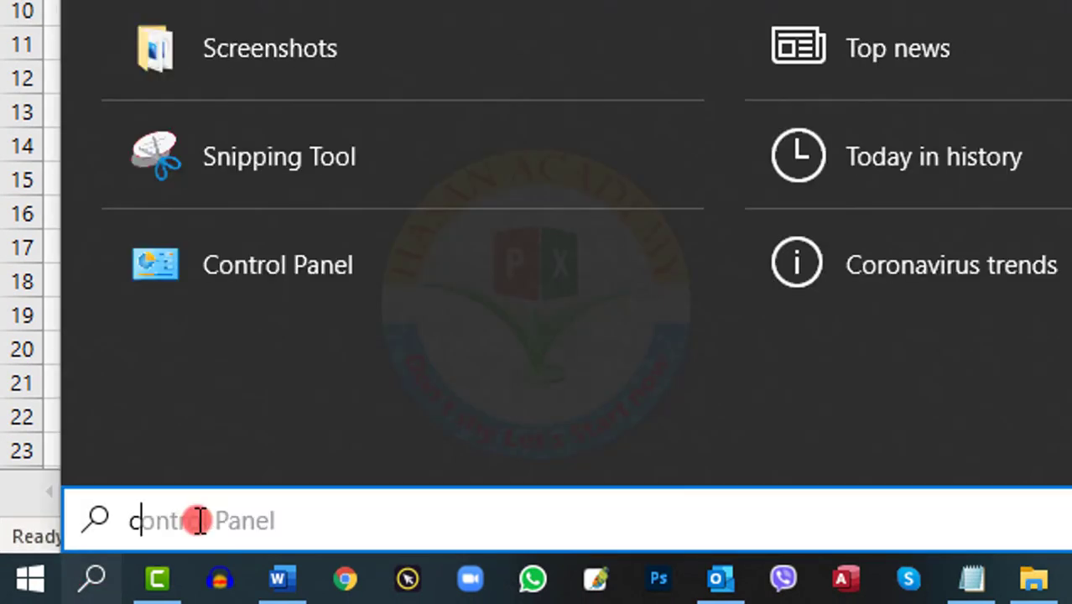
pyautogui.write('on')
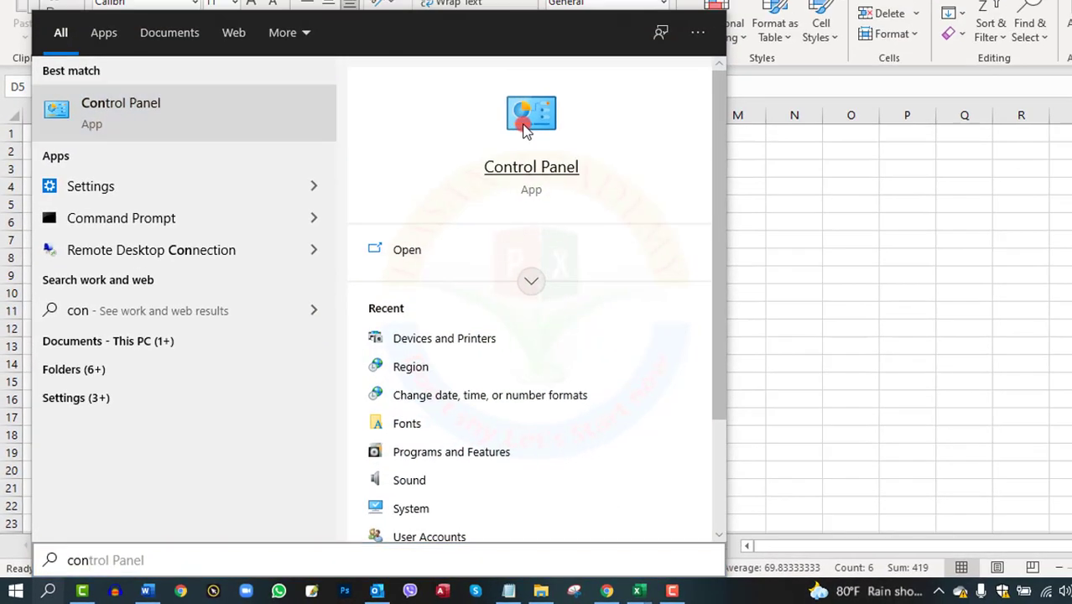
pyautogui.click(523, 127)
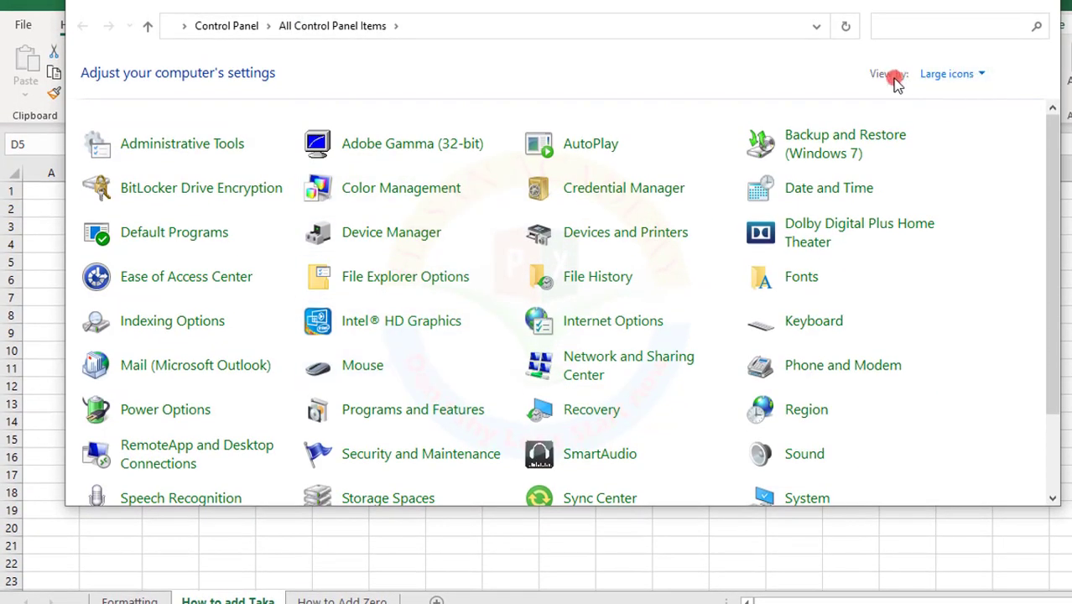
# Set Control Panel's View by to Large icons, after trying Small icons, and open Region.
pyautogui.click(980, 75)
pyautogui.click(970, 97)
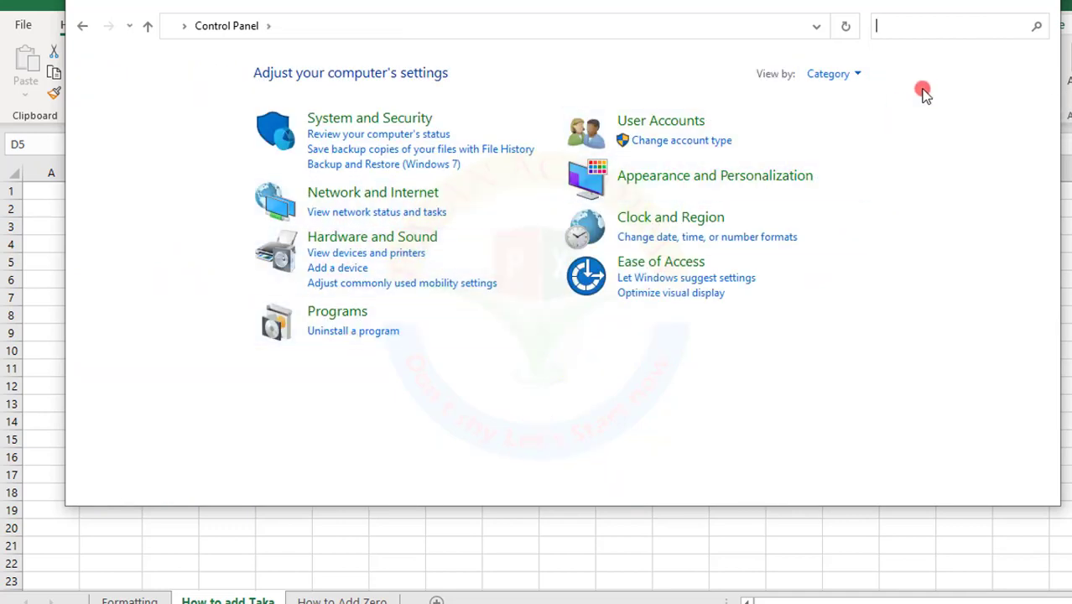
pyautogui.click(854, 73)
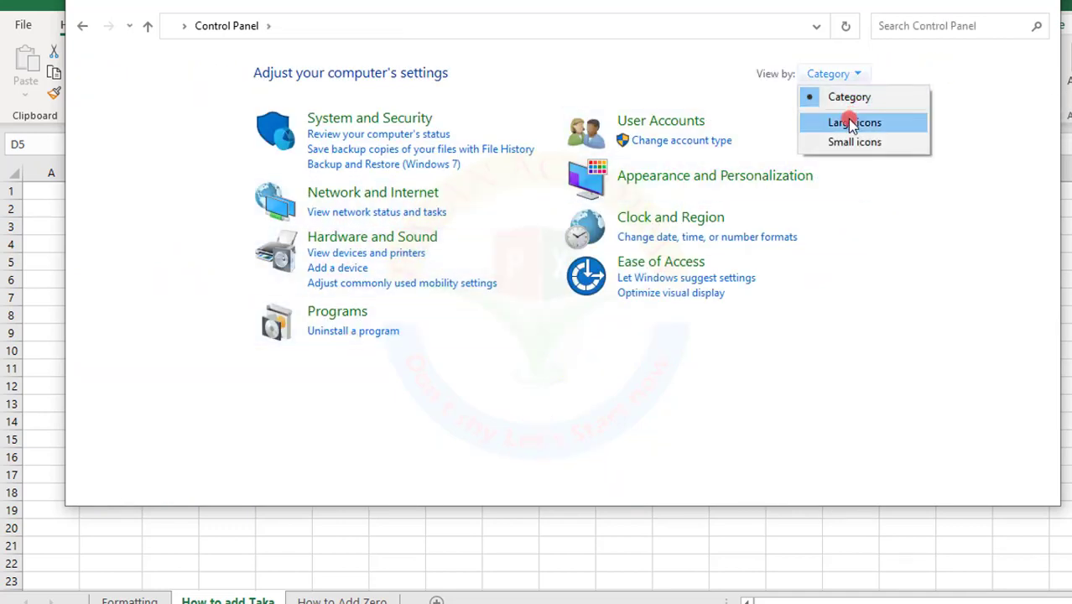
pyautogui.click(854, 123)
pyautogui.click(981, 75)
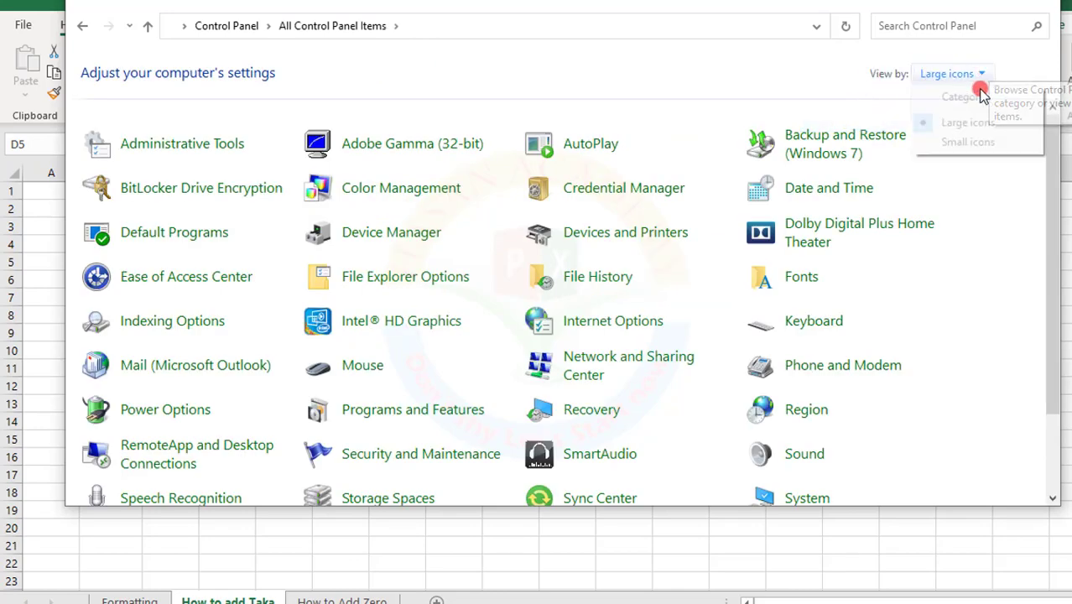
pyautogui.click(959, 141)
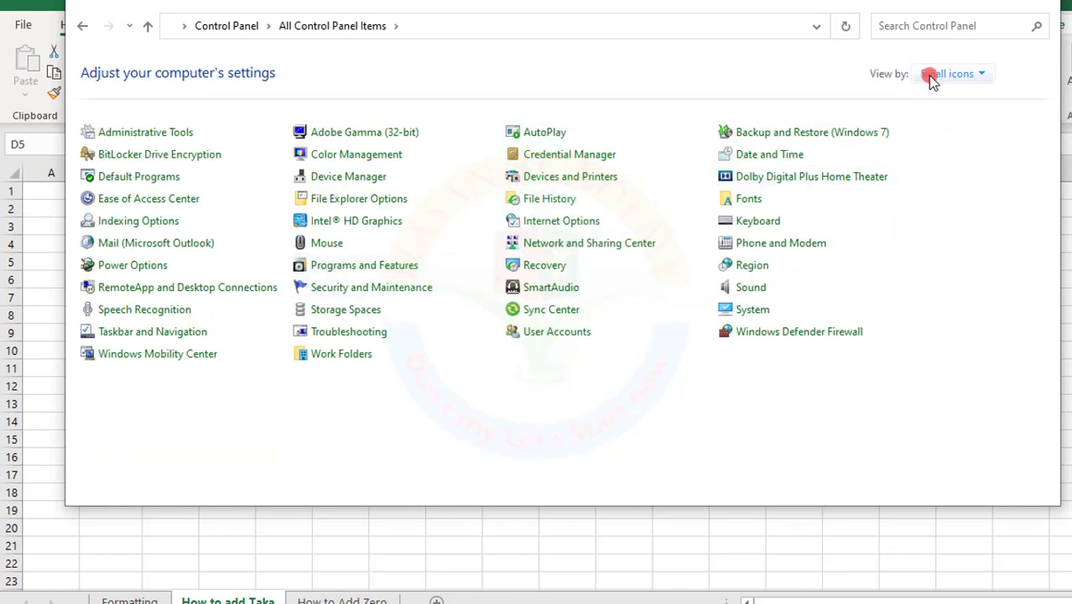
pyautogui.click(982, 74)
pyautogui.click(963, 121)
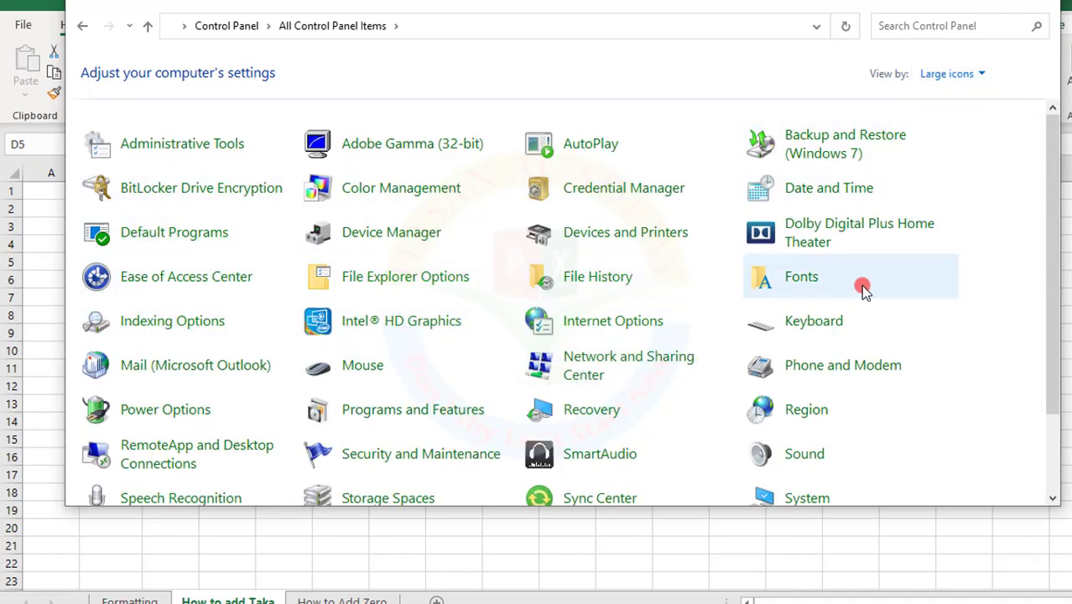
pyautogui.scroll(-2, 862, 290)
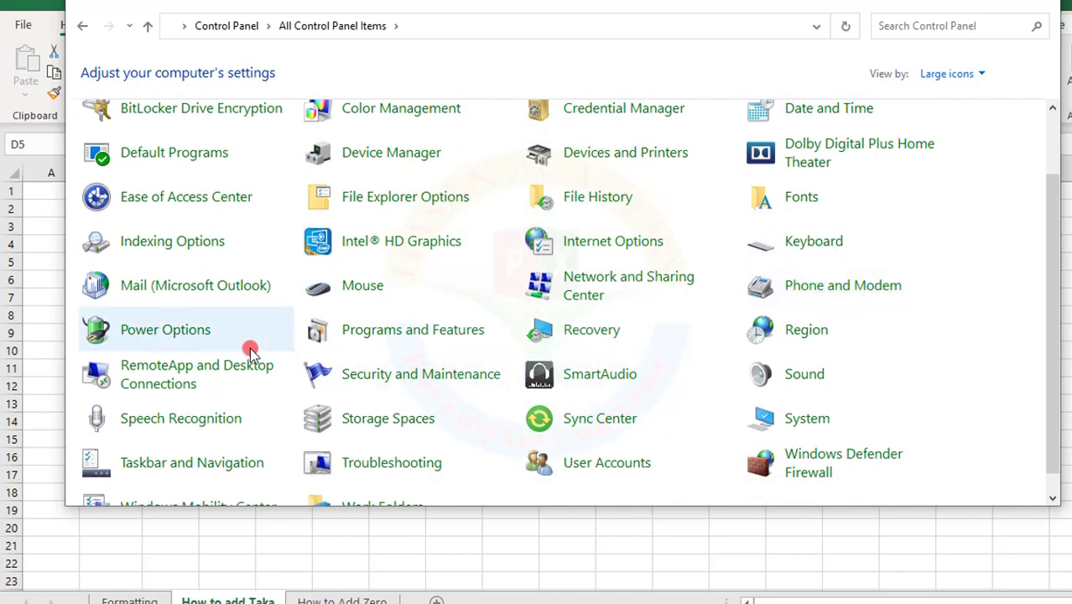
pyautogui.click(821, 340)
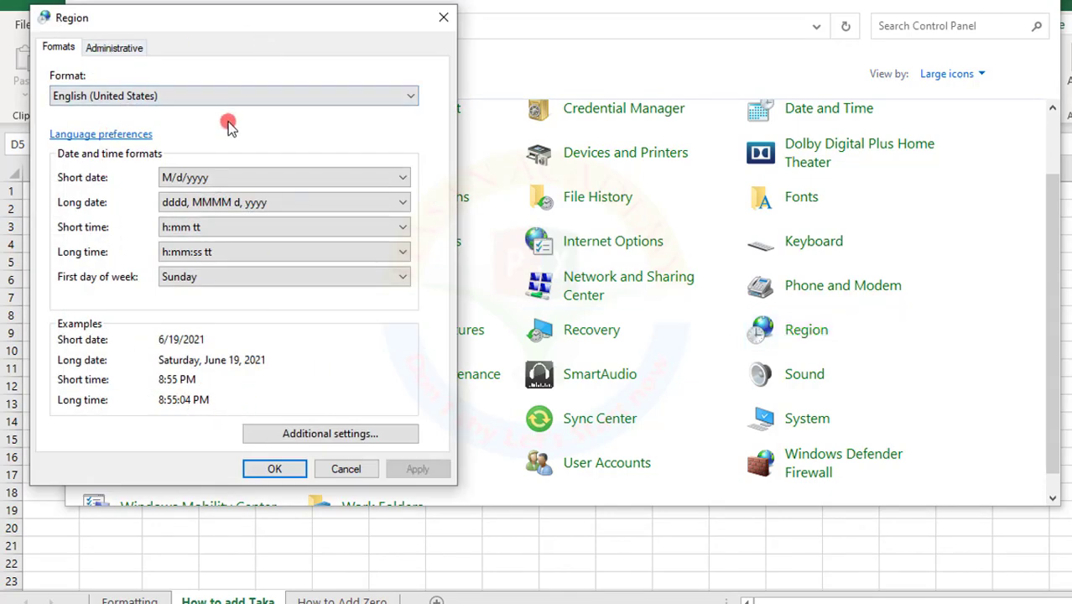
# Set the Currency symbol to BDT in Region's Additional settings, then Apply and OK.
pyautogui.click(321, 438)
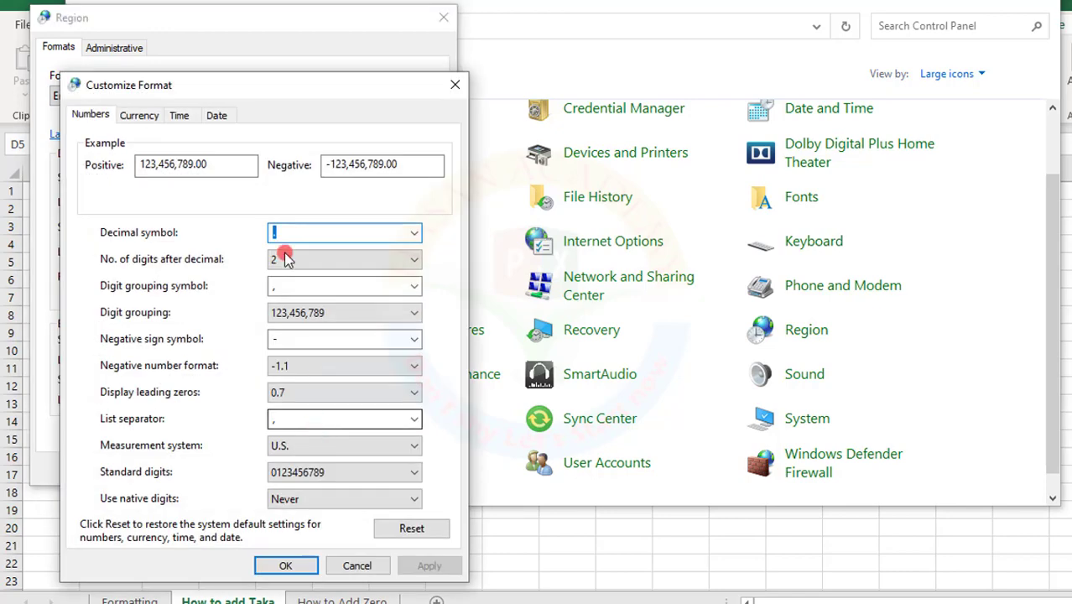
pyautogui.moveTo(250, 86)
pyautogui.mouseDown()
pyautogui.moveTo(484, 42)
pyautogui.moveTo(461, 31)
pyautogui.mouseUp()
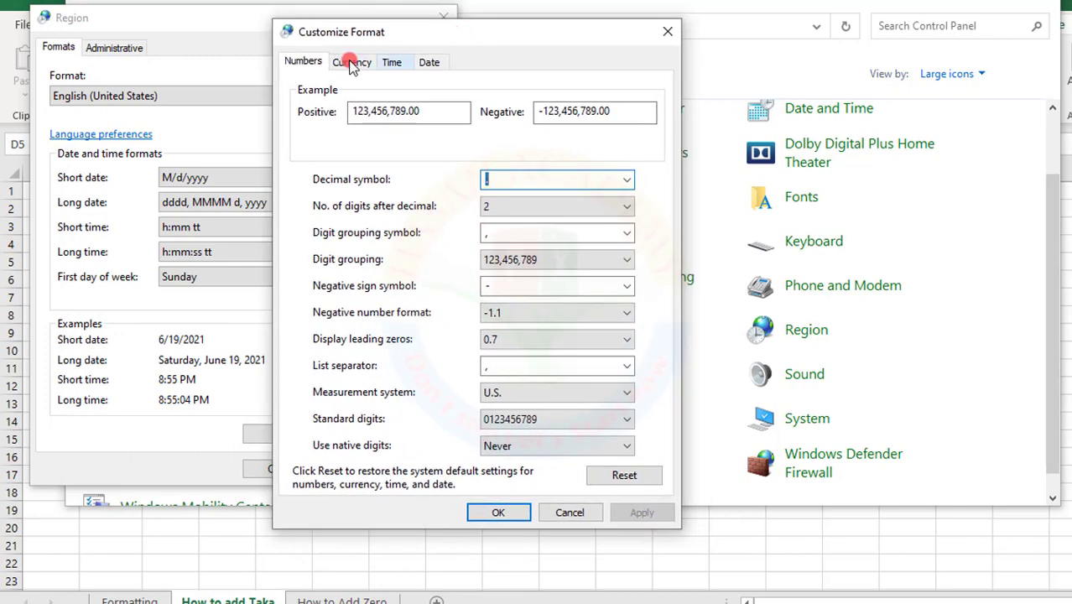
pyautogui.click(351, 63)
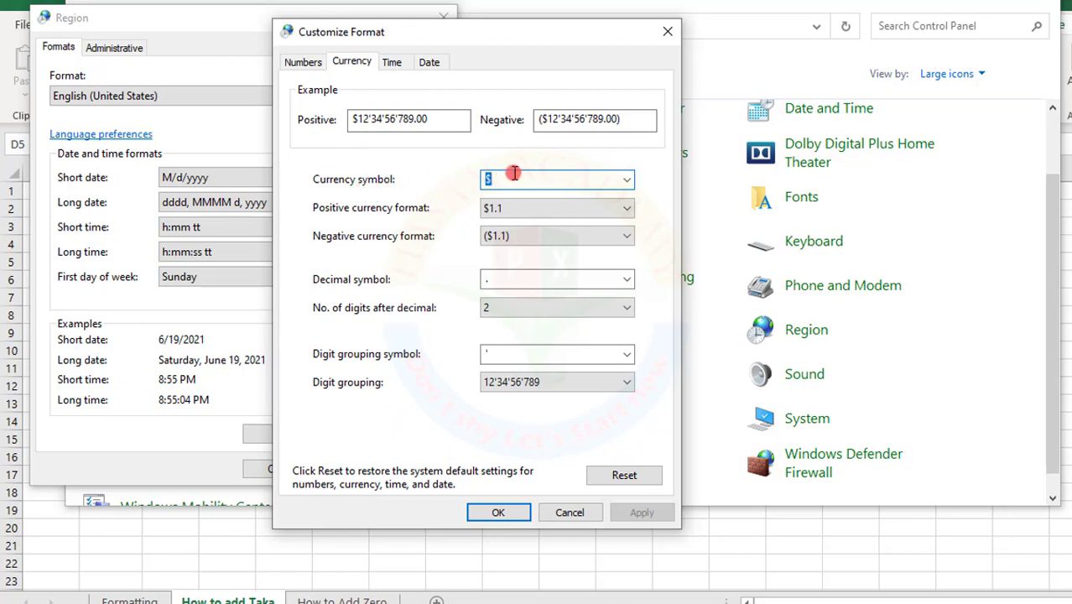
pyautogui.click(626, 179)
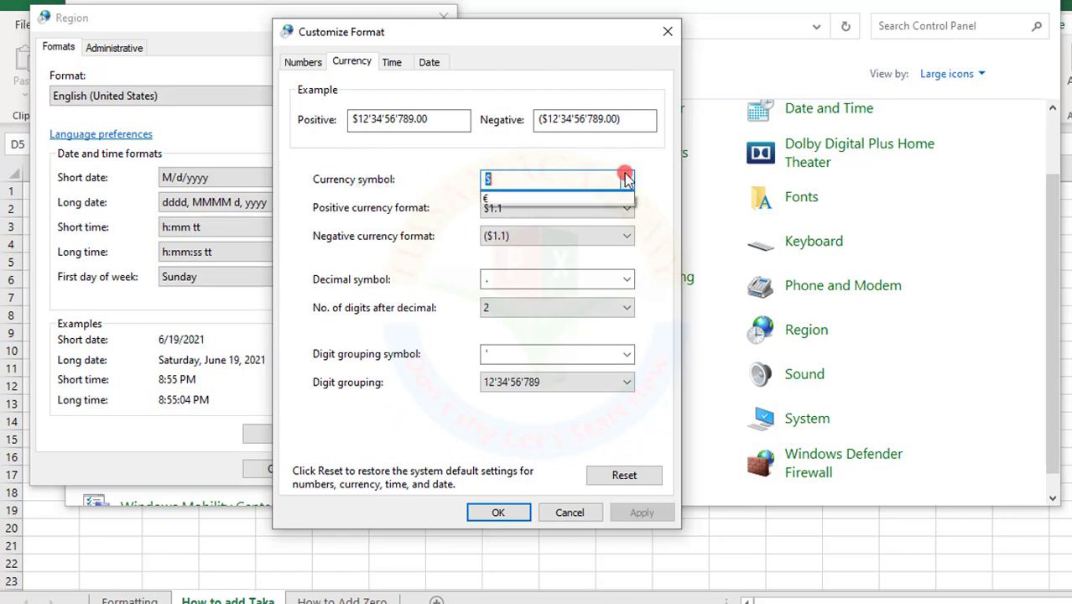
pyautogui.click(513, 180)
pyautogui.write('BDT')
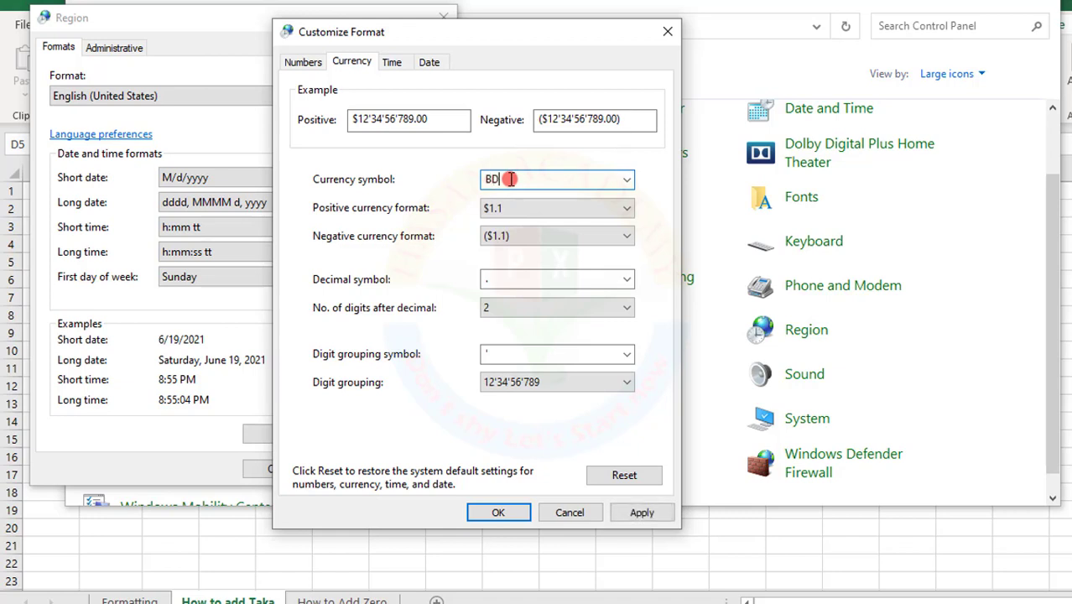
pyautogui.click(637, 513)
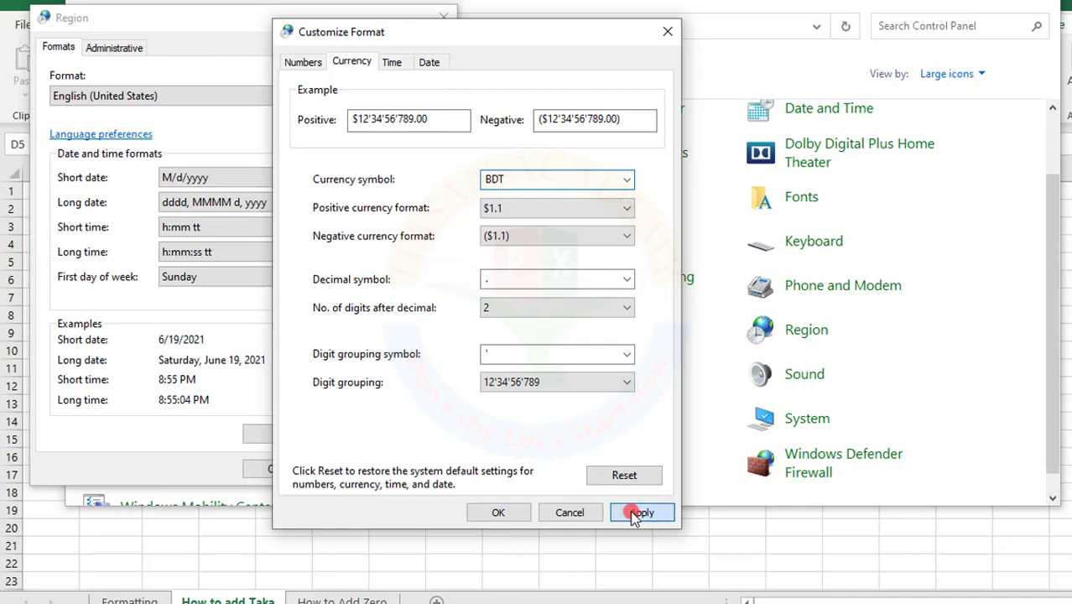
pyautogui.click(493, 513)
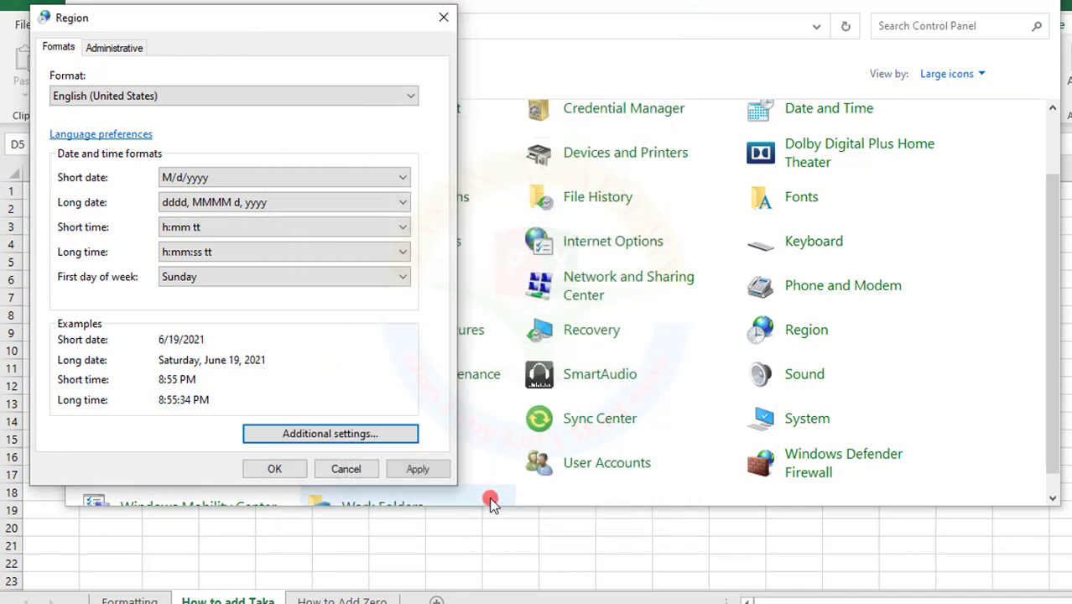
pyautogui.click(409, 475)
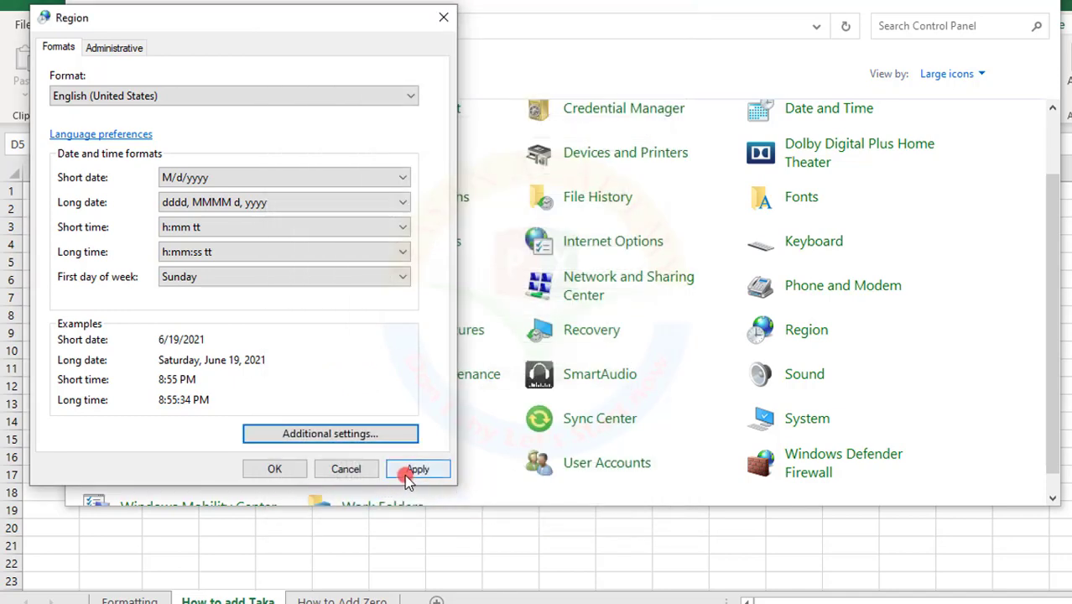
pyautogui.click(269, 469)
# Back in Excel, format D5:D10 as Accounting with the BDT symbol.
pyautogui.click(1034, 3)
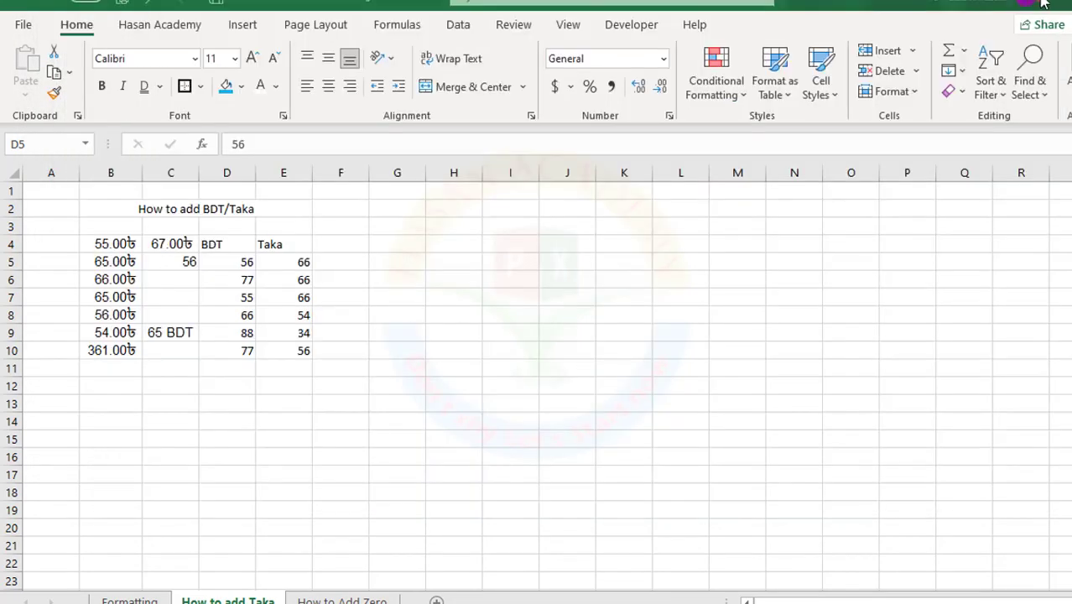
pyautogui.click(225, 264)
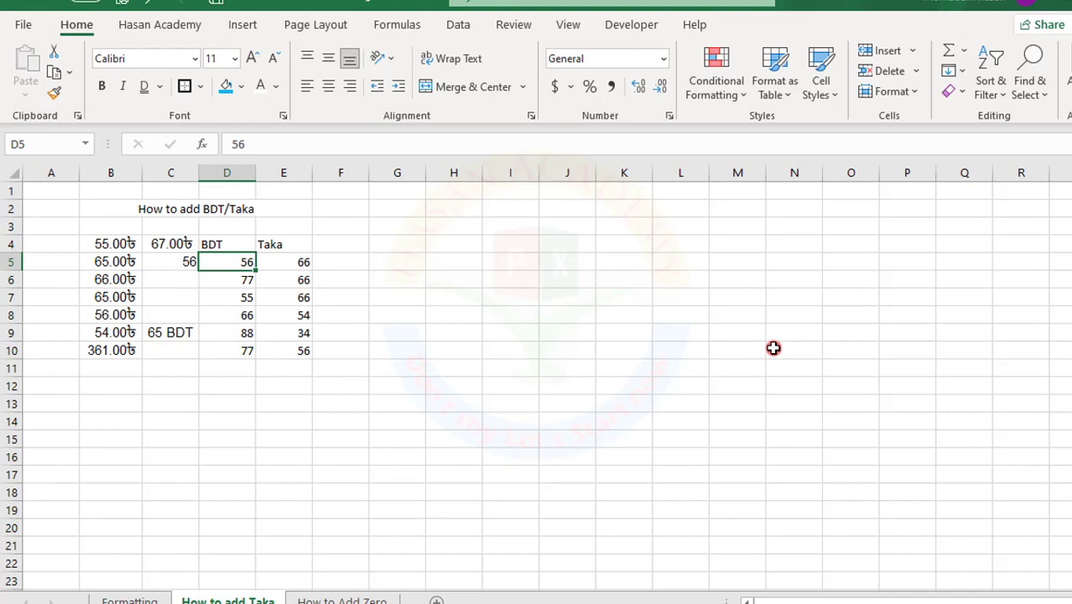
pyautogui.moveTo(217, 262); pyautogui.dragTo(239, 351)
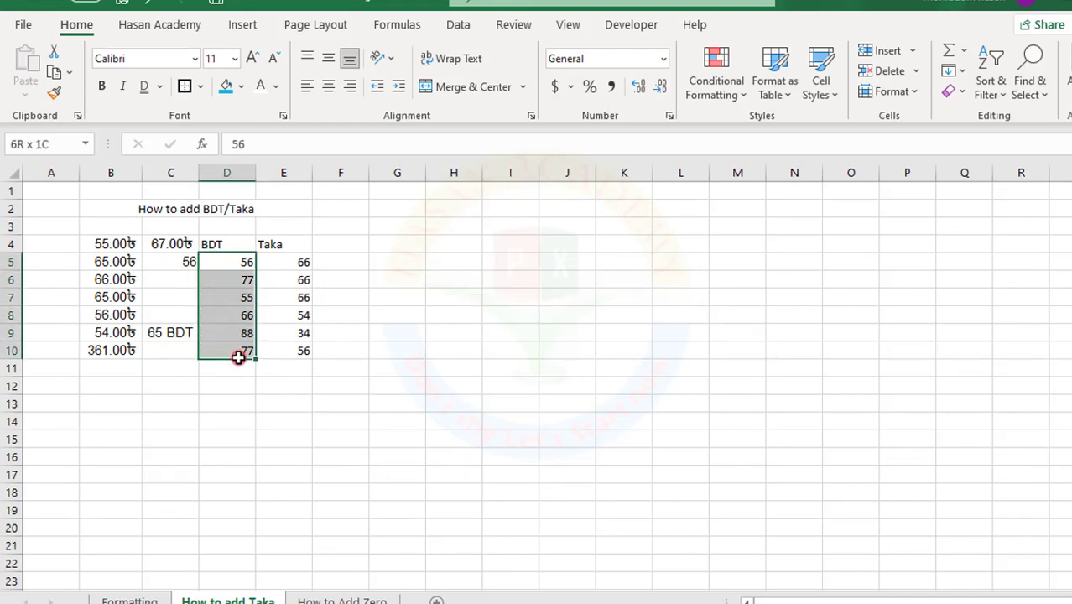
pyautogui.click(672, 117)
pyautogui.click(408, 172)
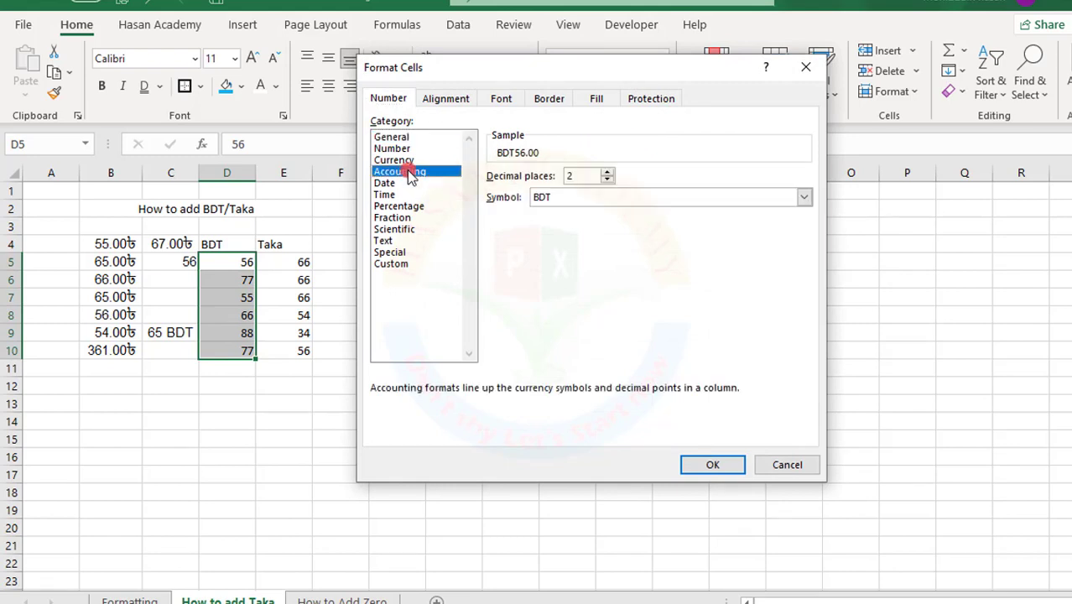
pyautogui.click(696, 463)
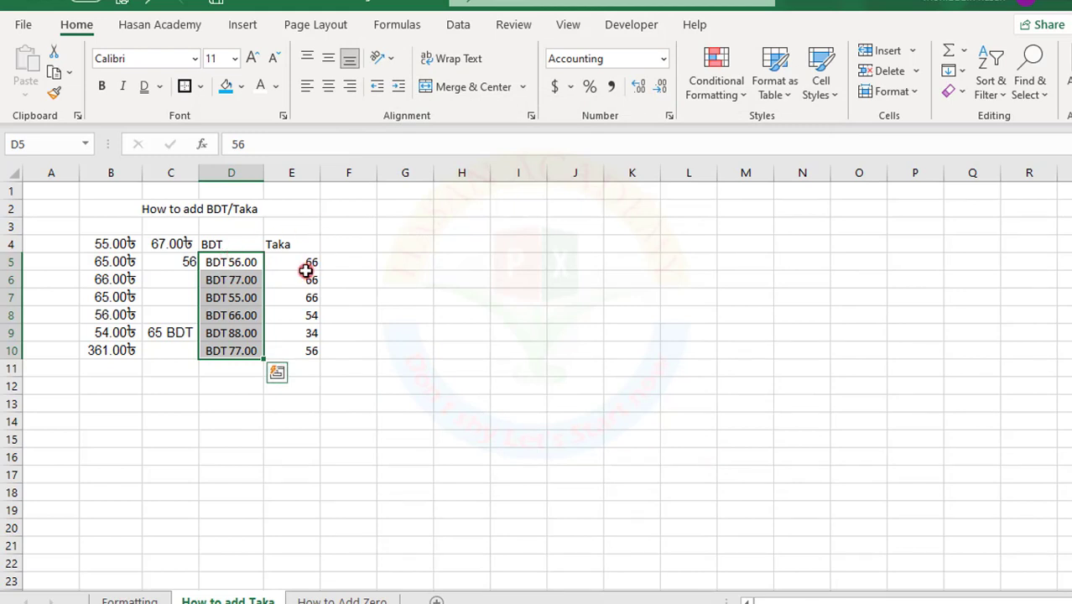
# Select E5:E10, then check the formatting of D5, D4 and E4.
pyautogui.moveTo(302, 267); pyautogui.dragTo(302, 349)
pyautogui.click(443, 257)
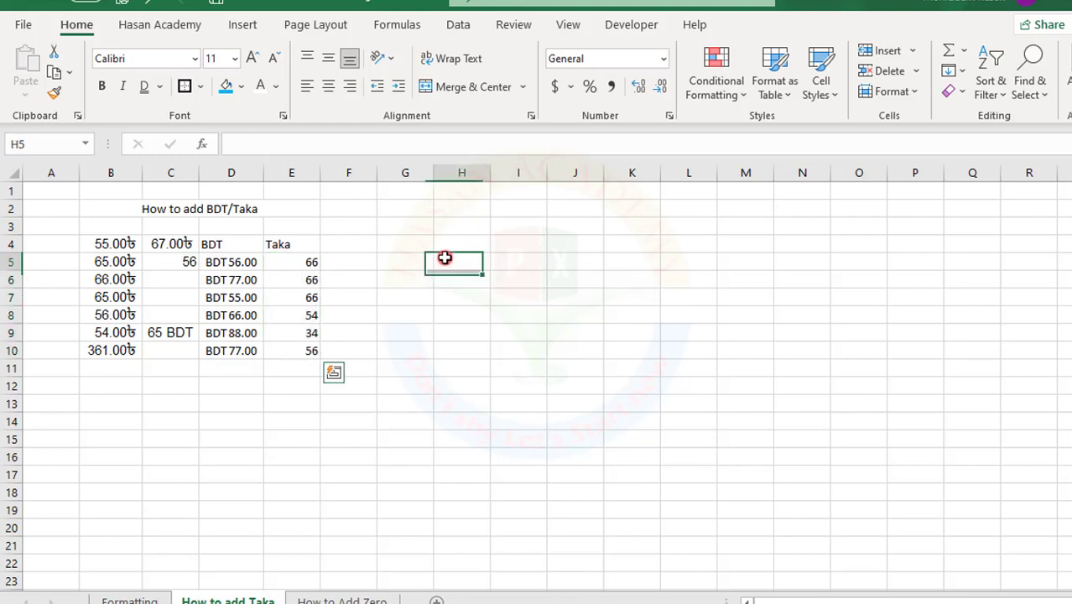
pyautogui.click(204, 262)
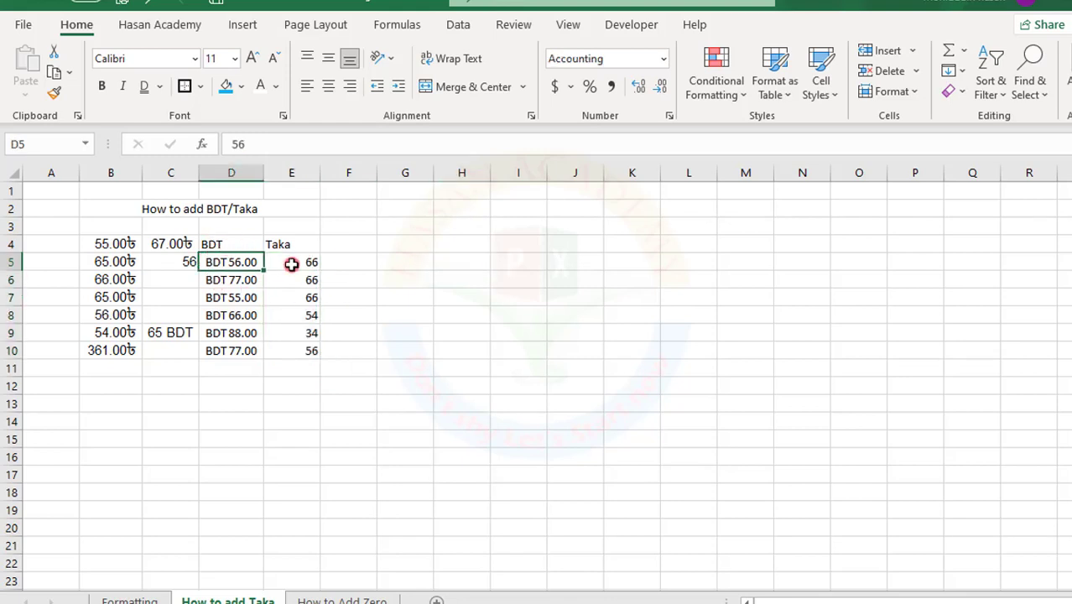
pyautogui.click(222, 244)
pyautogui.click(301, 250)
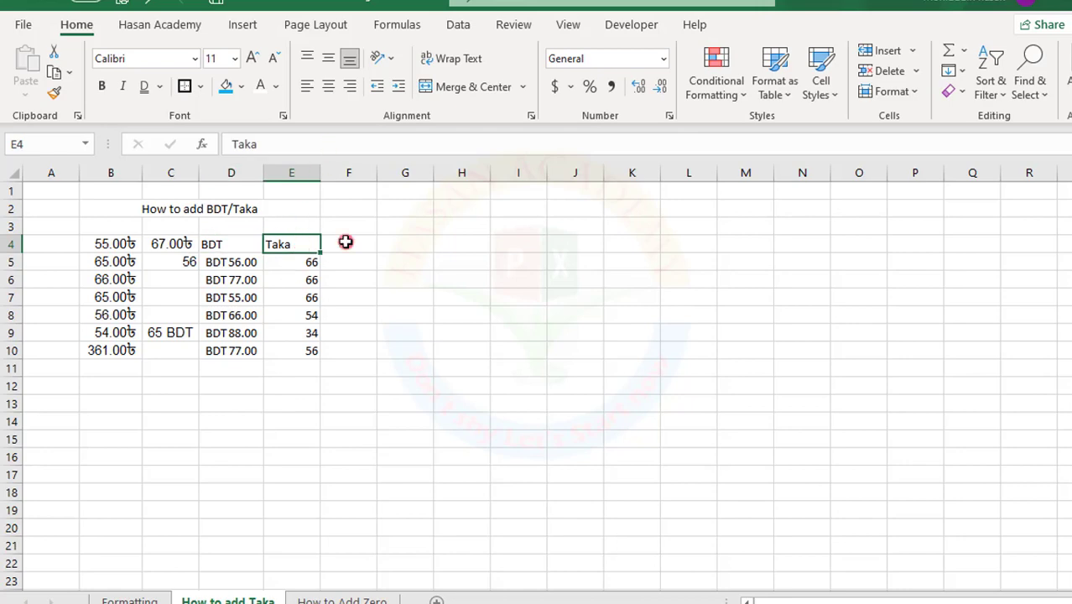
# In Region's currency settings, replace the BDT symbol with Taka.
pyautogui.hotkey('alt', 'Tab')
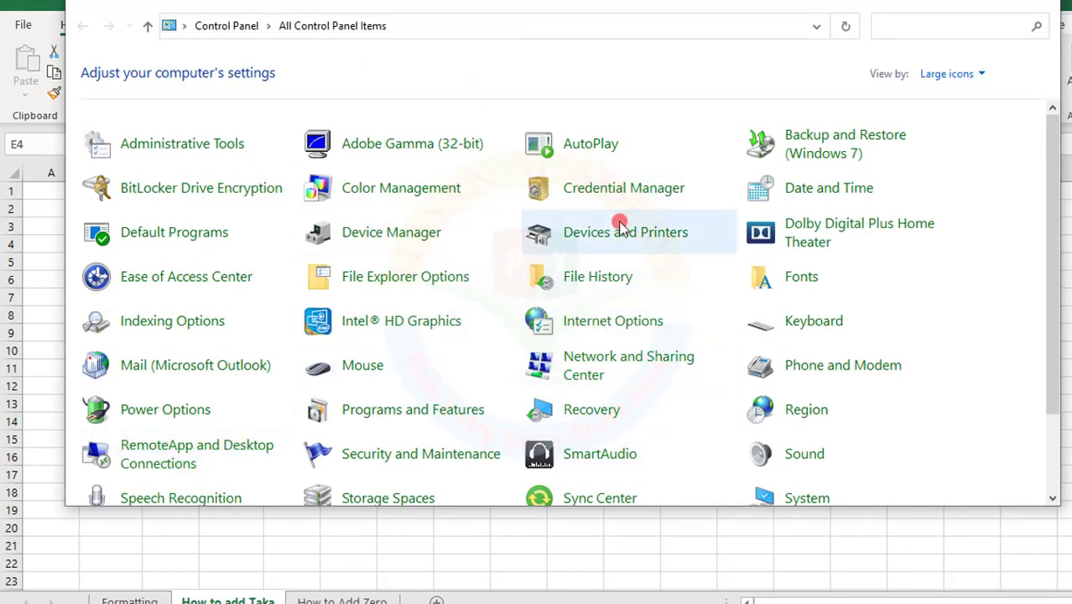
pyautogui.click(791, 417)
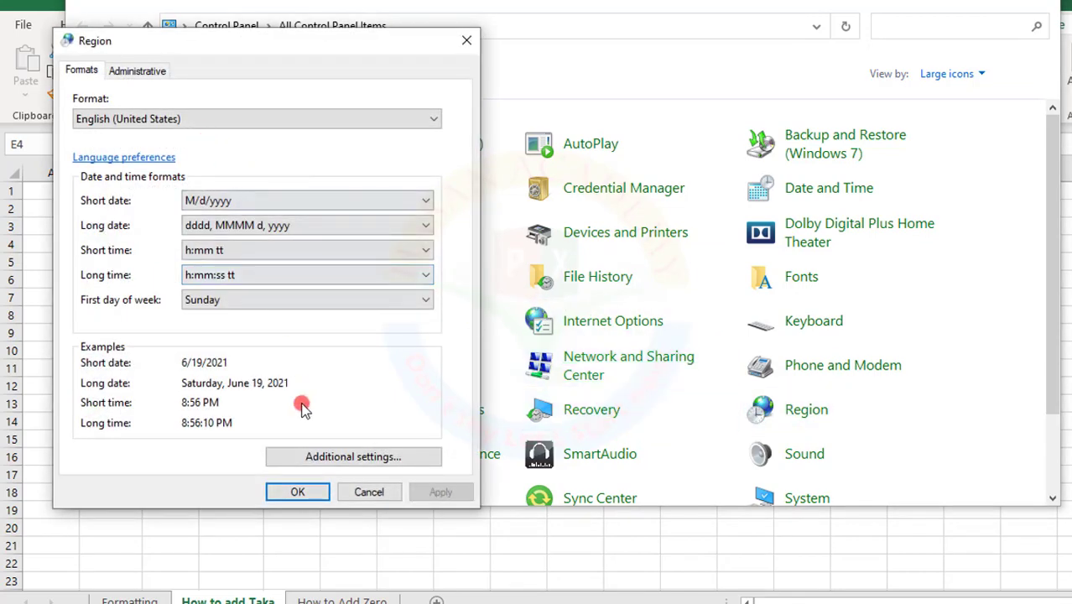
pyautogui.click(303, 453)
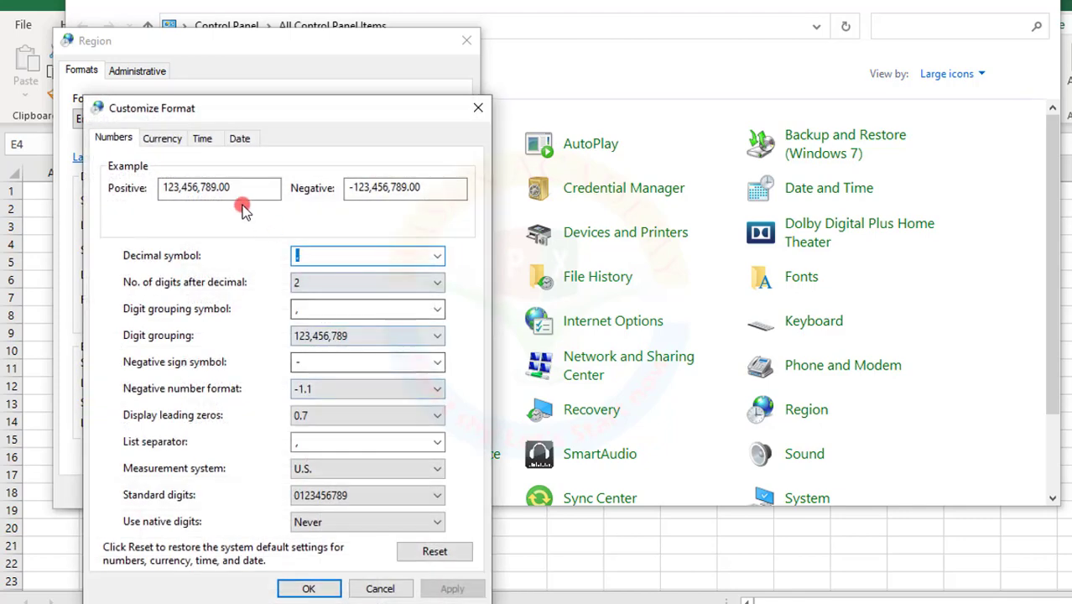
pyautogui.click(164, 141)
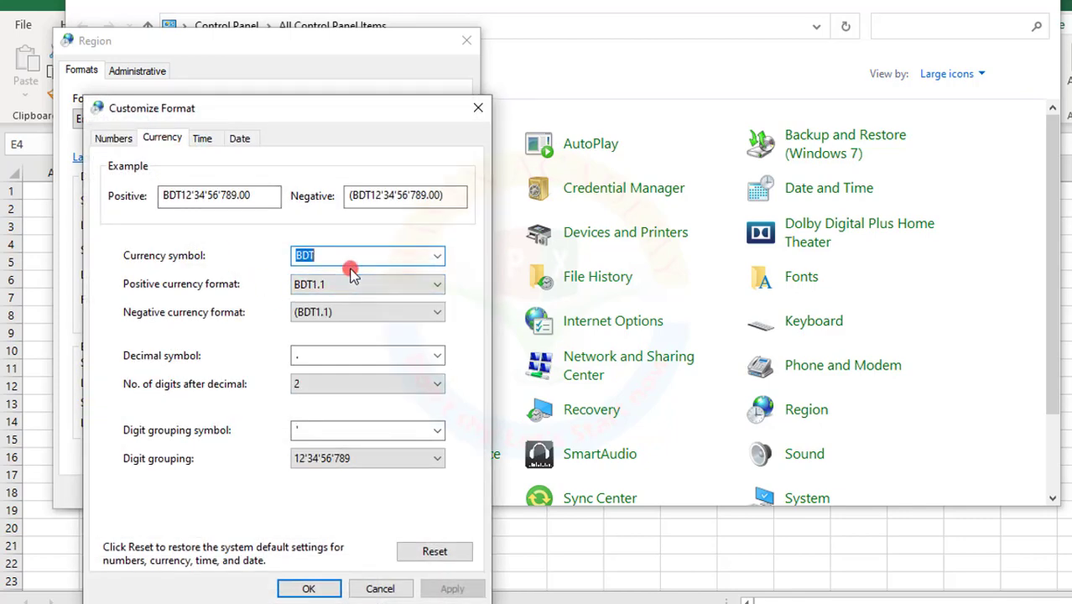
pyautogui.press('BackSpace')
pyautogui.write('Taka')
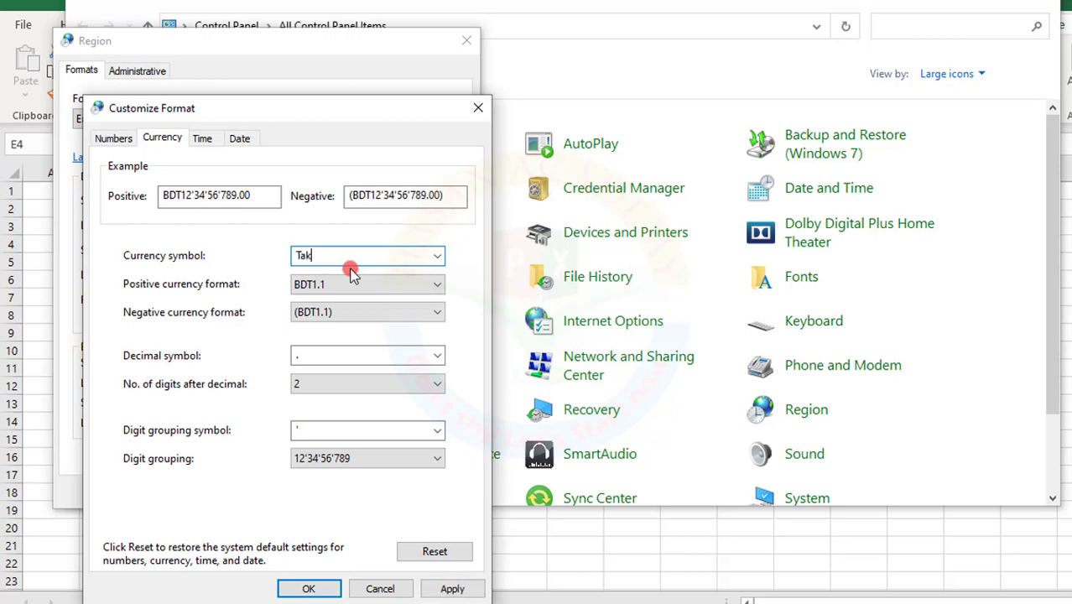
pyautogui.click(453, 588)
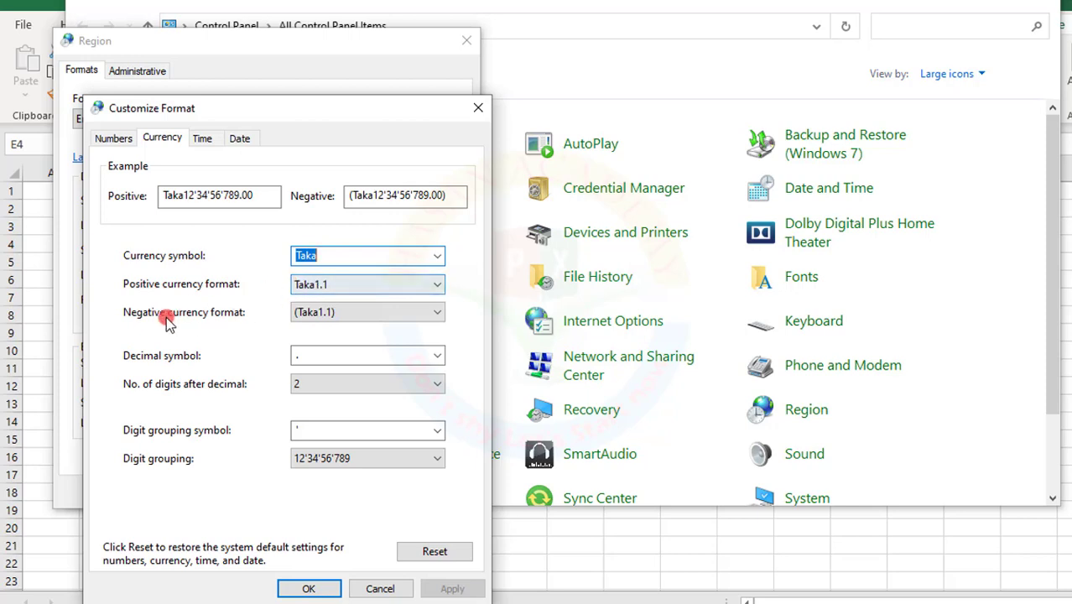
# Set positive format 1.1Taka and negative (1.1Taka), save, and close Control Panel.
pyautogui.click(436, 283)
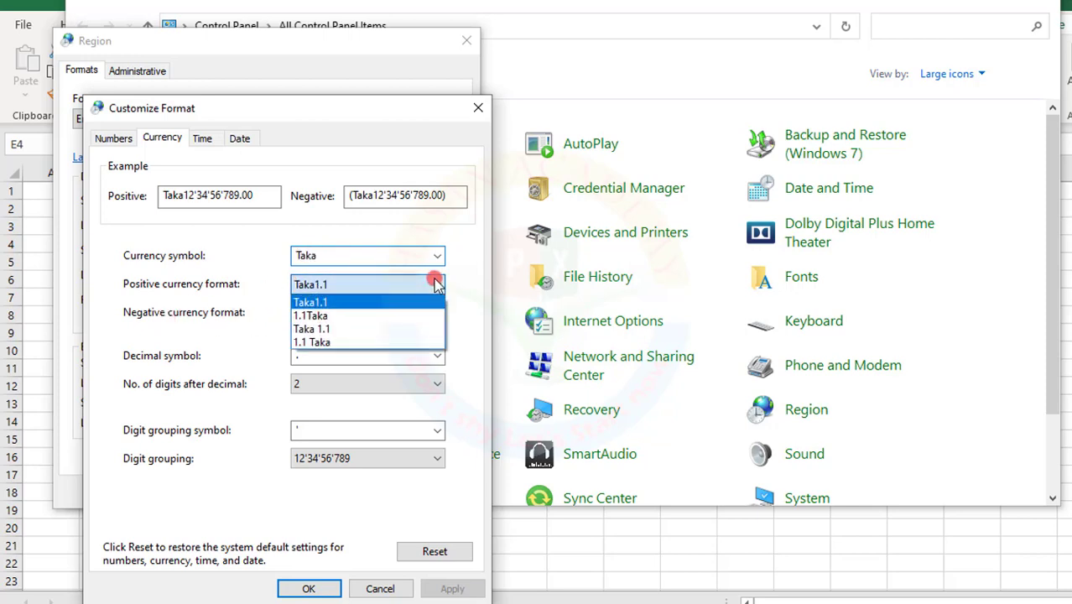
pyautogui.click(323, 315)
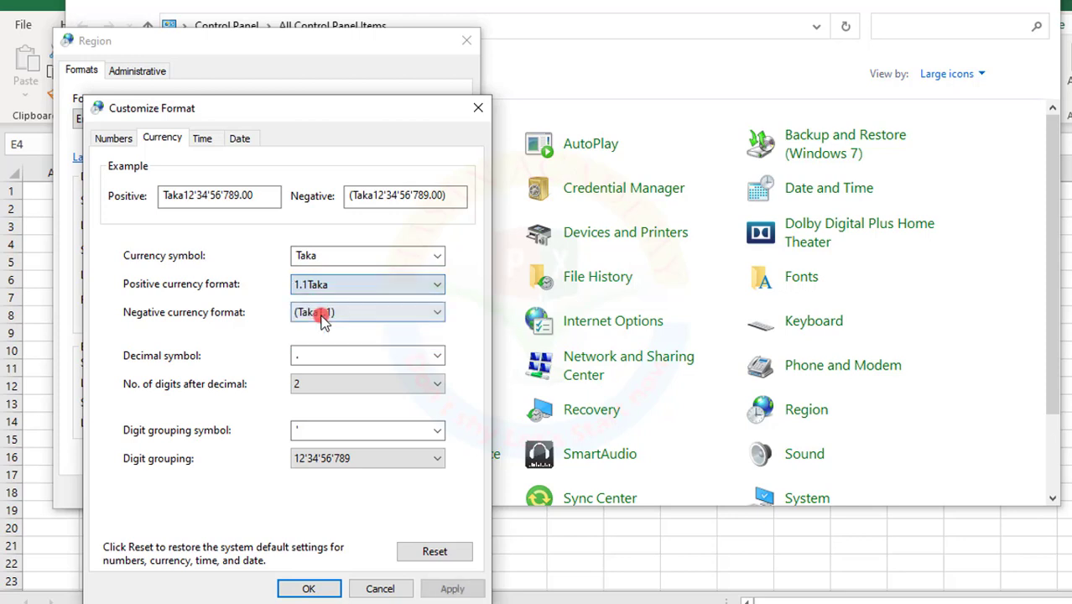
pyautogui.click(434, 313)
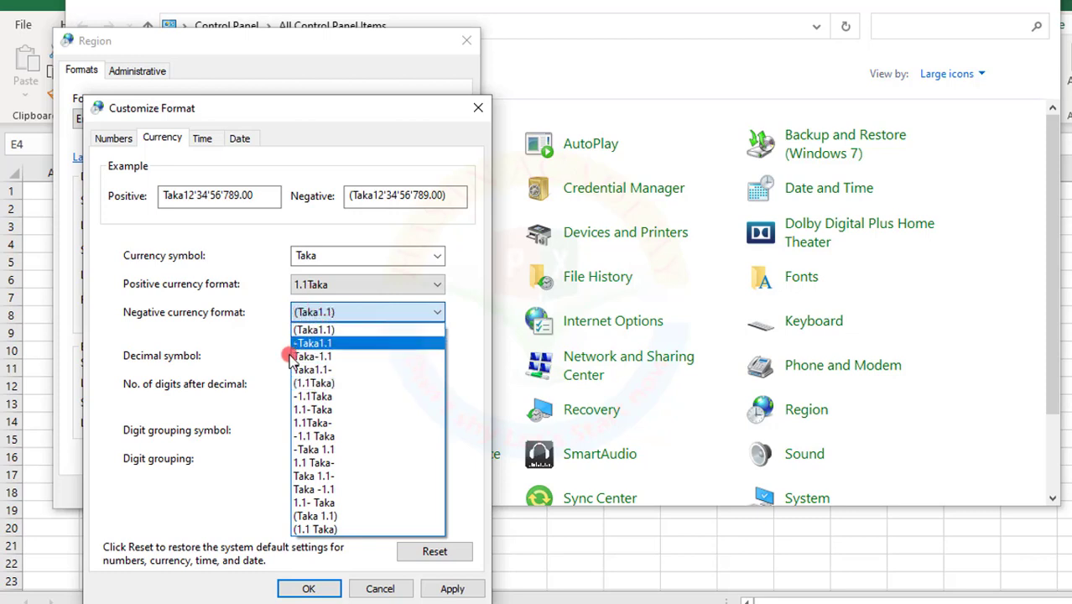
pyautogui.click(314, 383)
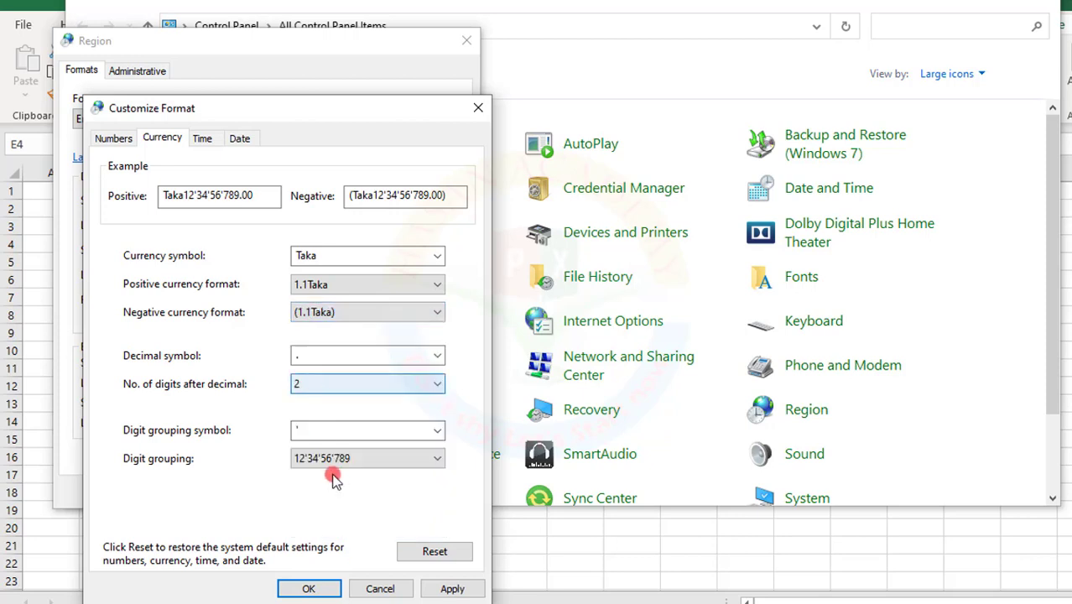
pyautogui.click(452, 588)
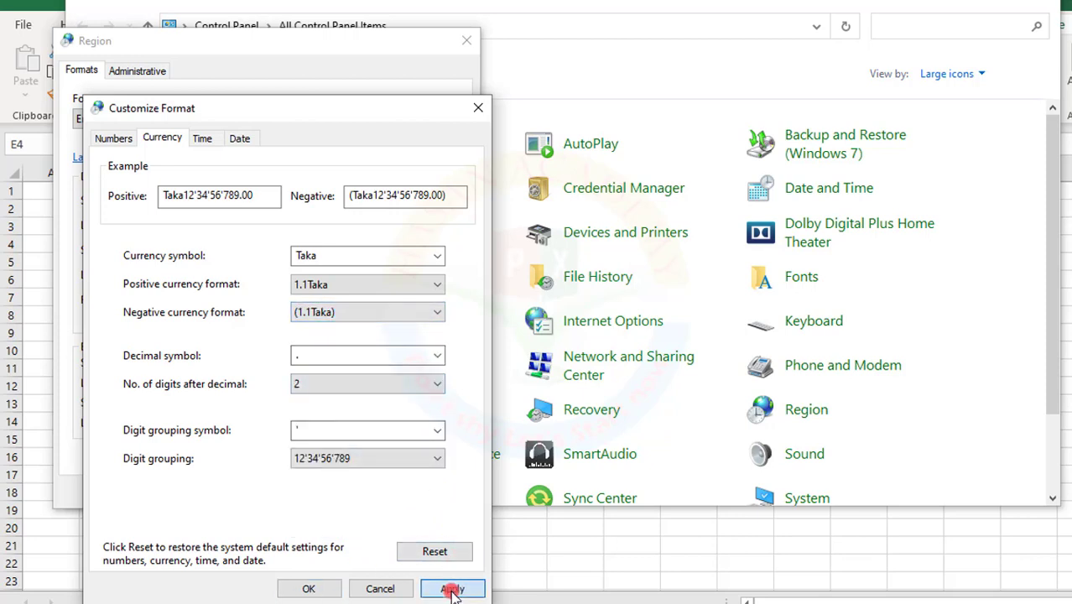
pyautogui.click(310, 589)
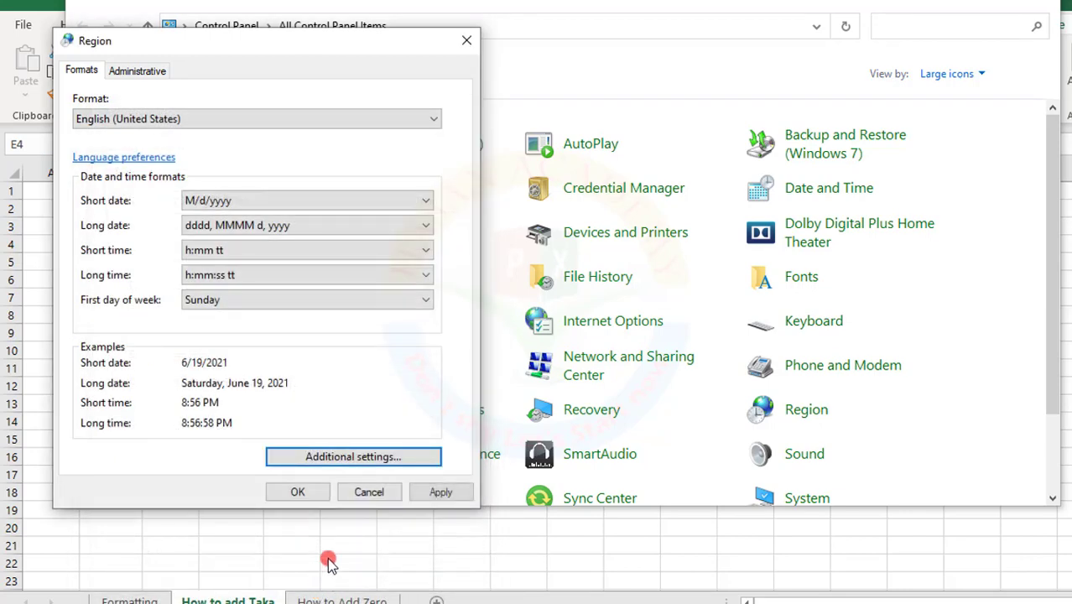
pyautogui.click(438, 491)
pyautogui.click(295, 494)
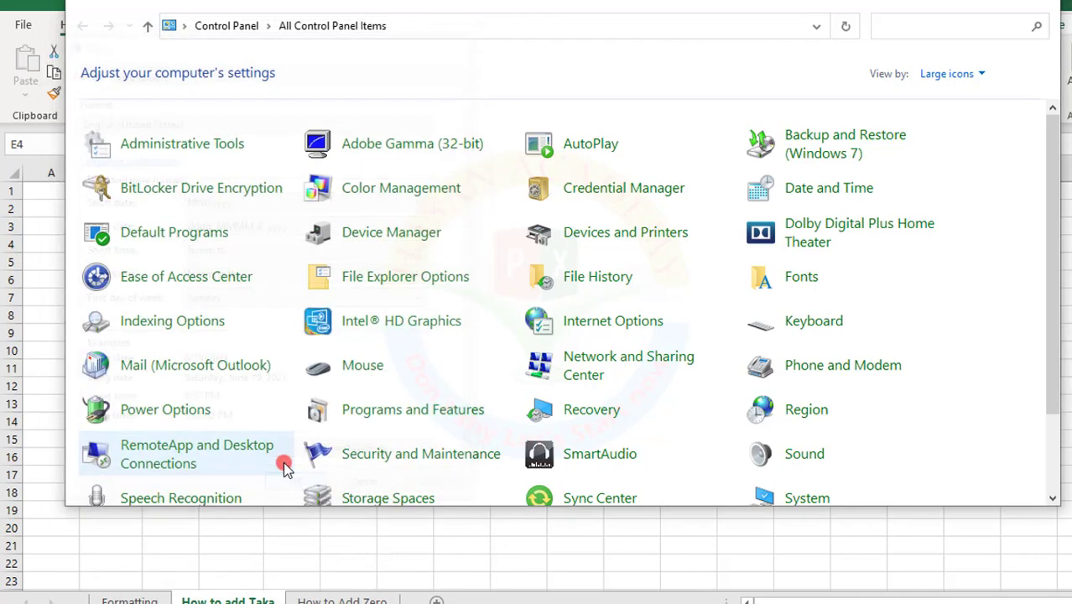
pyautogui.click(1031, 3)
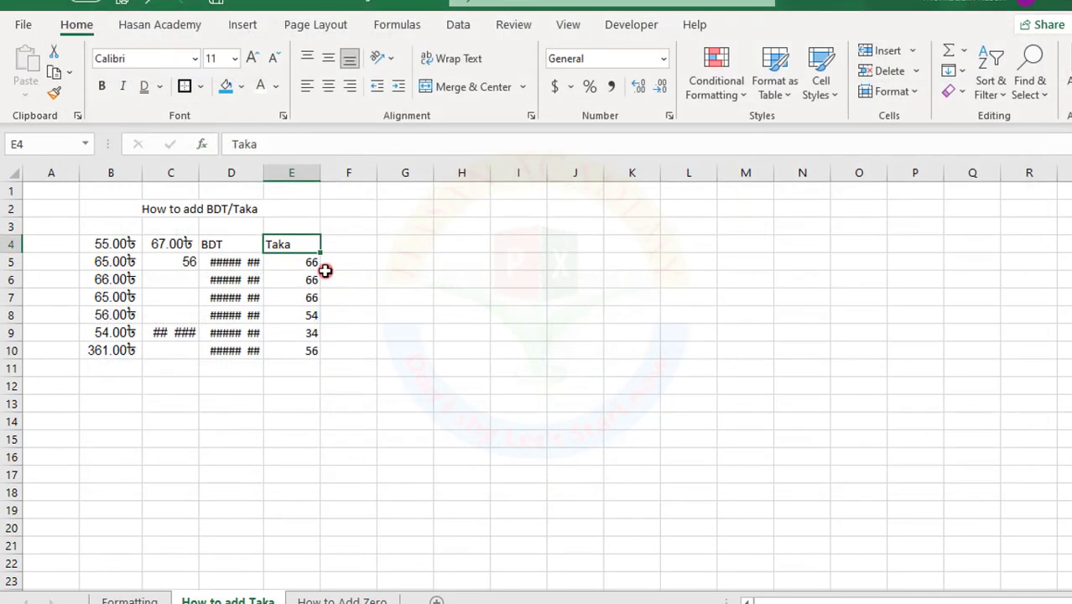
# Format the BDT values D5:D10 as Accounting with the Taka currency symbol.
pyautogui.moveTo(293, 262); pyautogui.dragTo(298, 349)
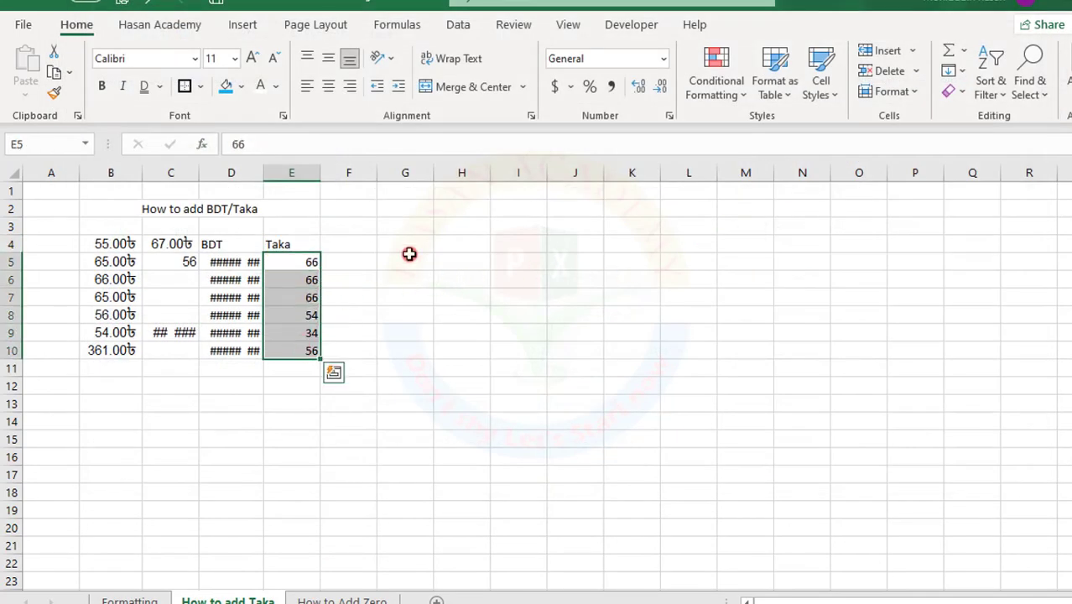
pyautogui.moveTo(212, 262); pyautogui.dragTo(219, 348)
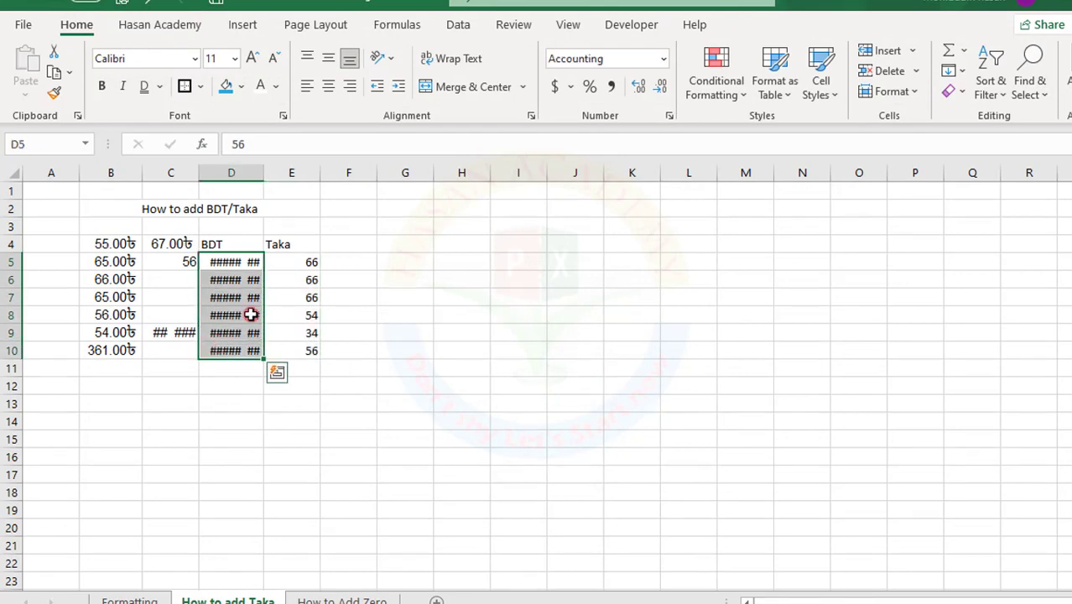
pyautogui.click(665, 115)
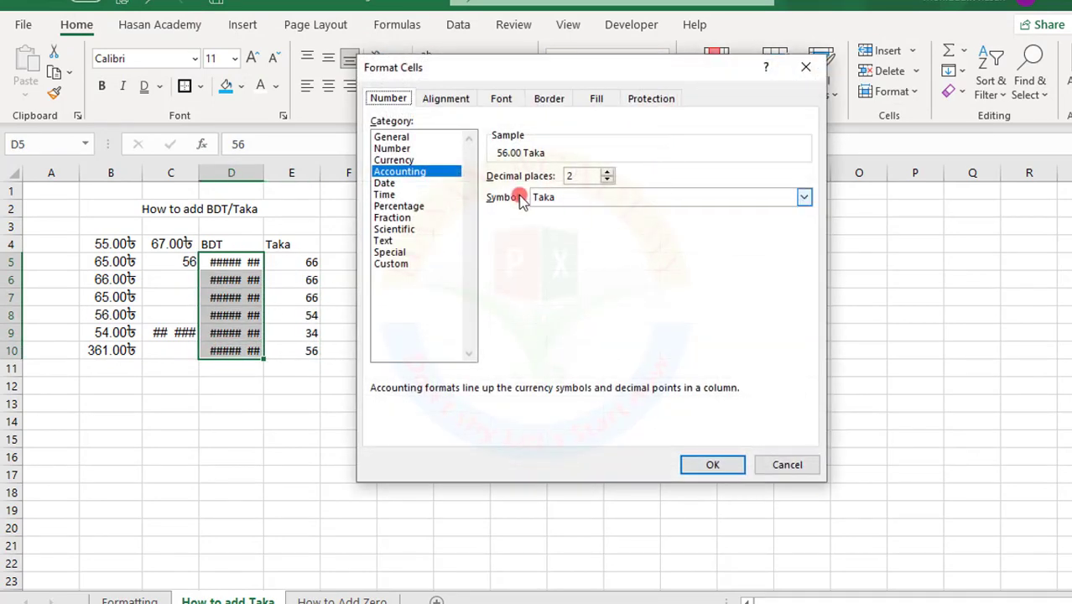
pyautogui.click(695, 468)
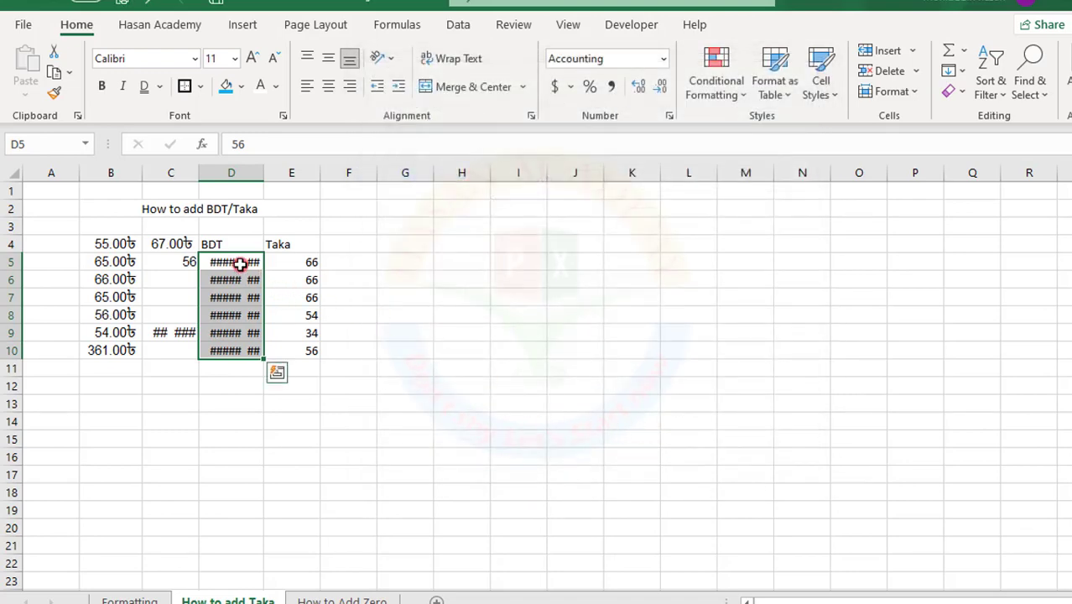
pyautogui.moveTo(240, 264); pyautogui.dragTo(250, 349)
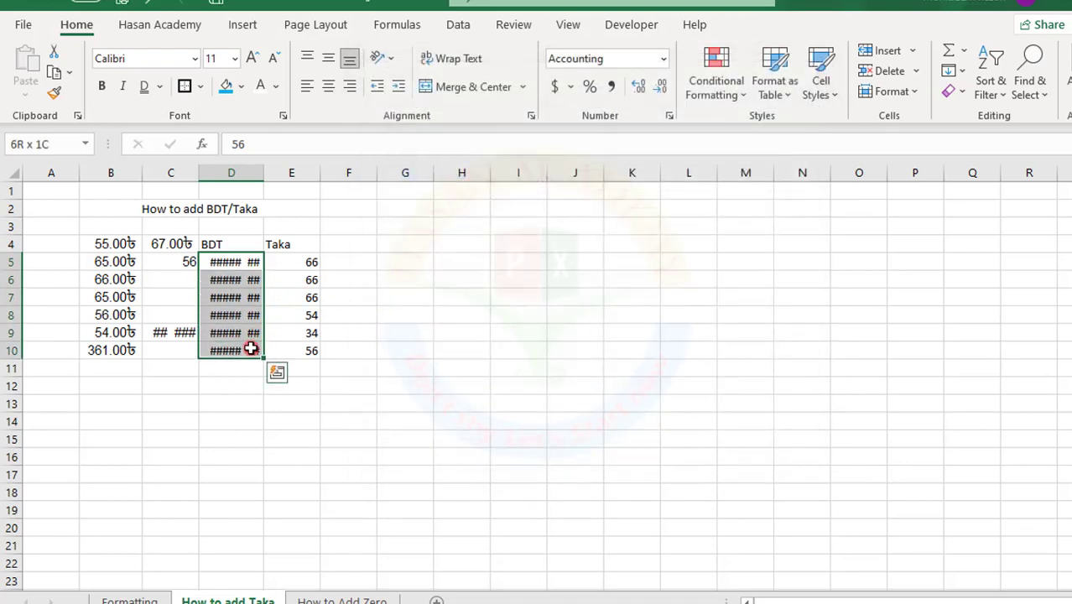
pyautogui.click(668, 118)
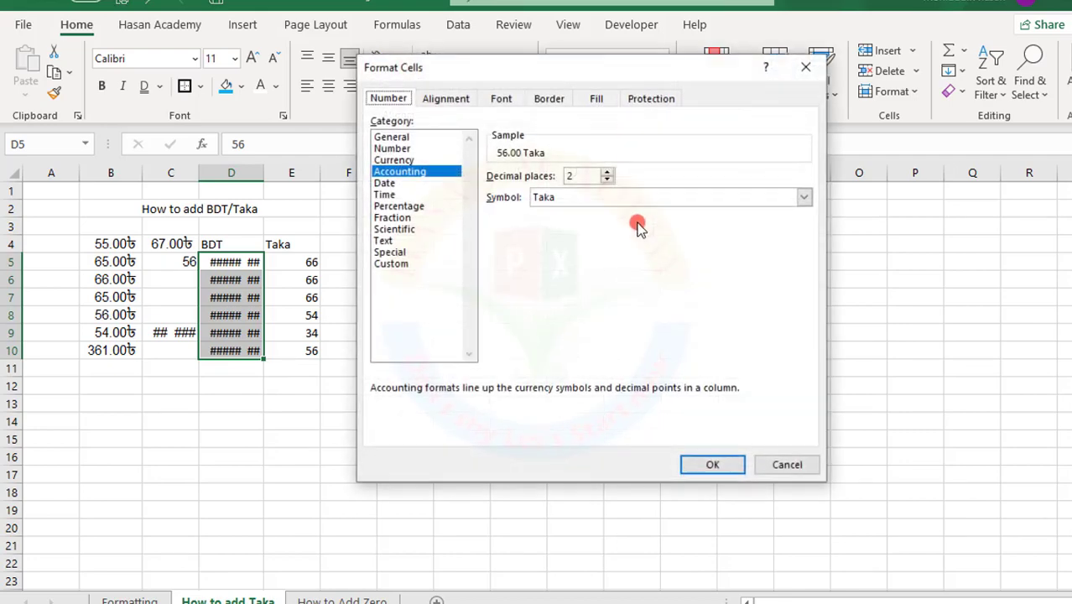
pyautogui.click(801, 198)
pyautogui.click(543, 224)
pyautogui.click(697, 464)
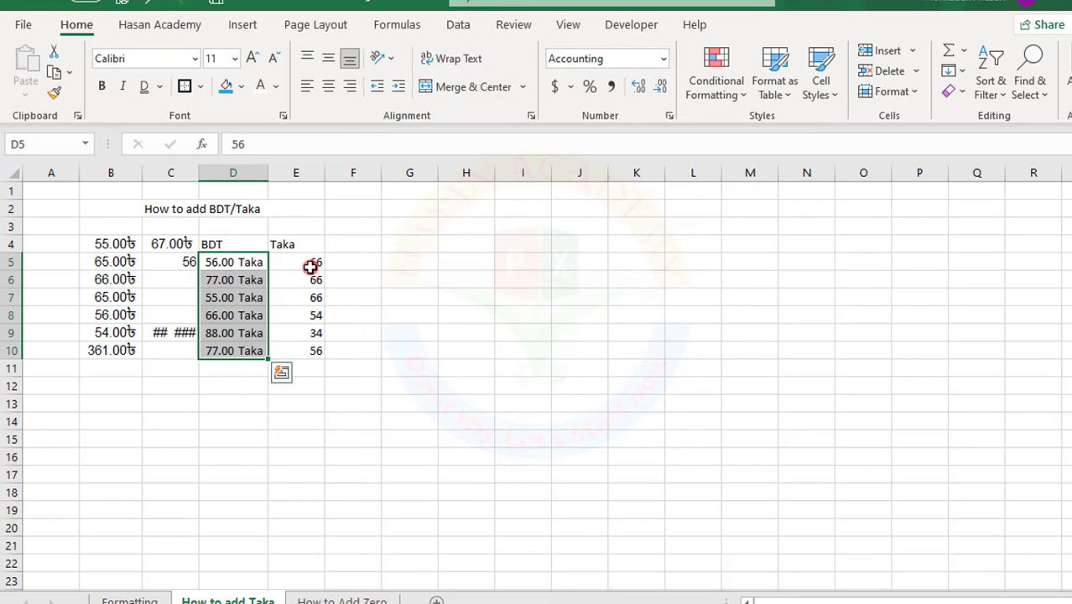
# Format the Taka values E5:E10 as Accounting with Taka, e.g. 66.00 Taka.
pyautogui.moveTo(309, 267); pyautogui.dragTo(311, 350)
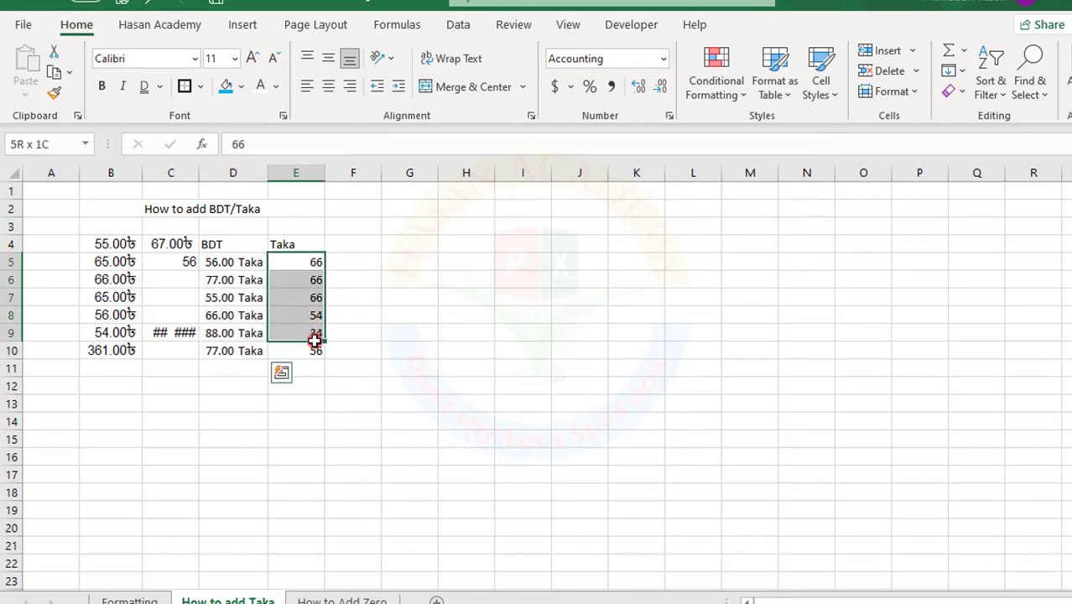
pyautogui.click(664, 118)
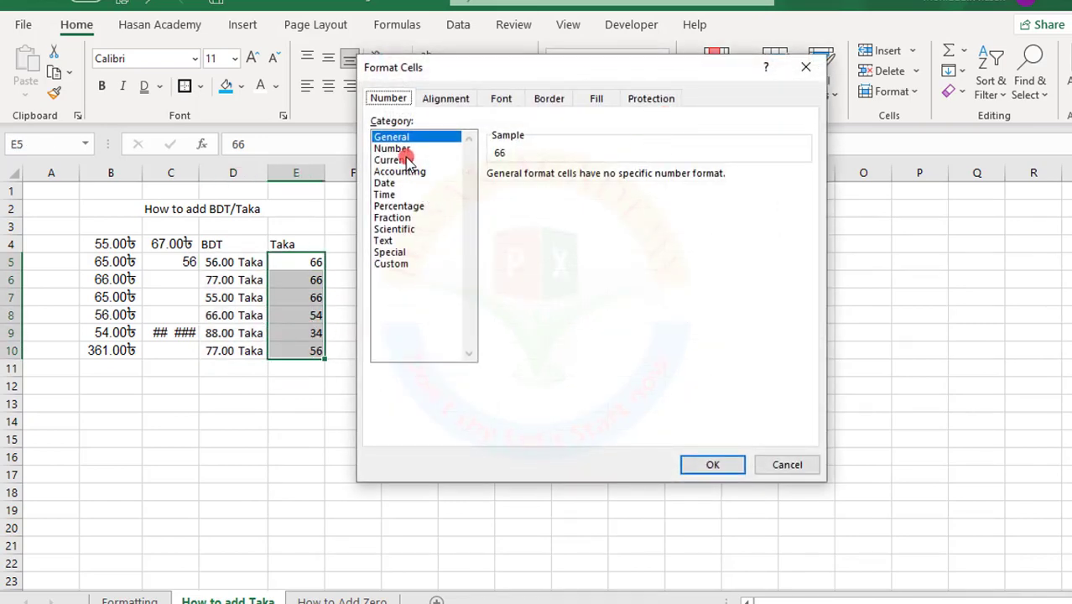
pyautogui.click(402, 183)
pyautogui.click(418, 172)
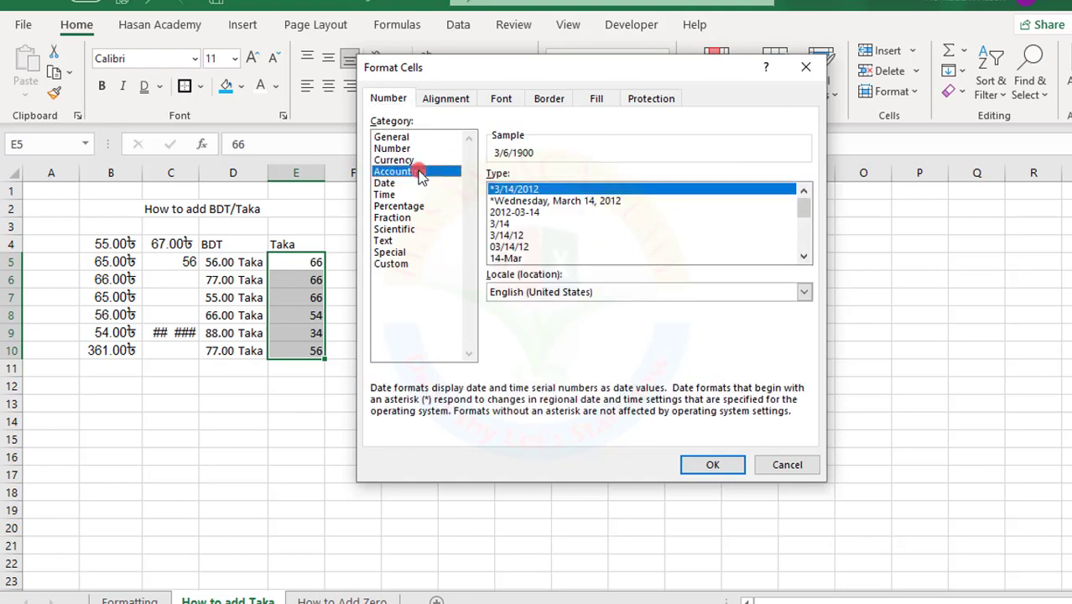
pyautogui.click(801, 199)
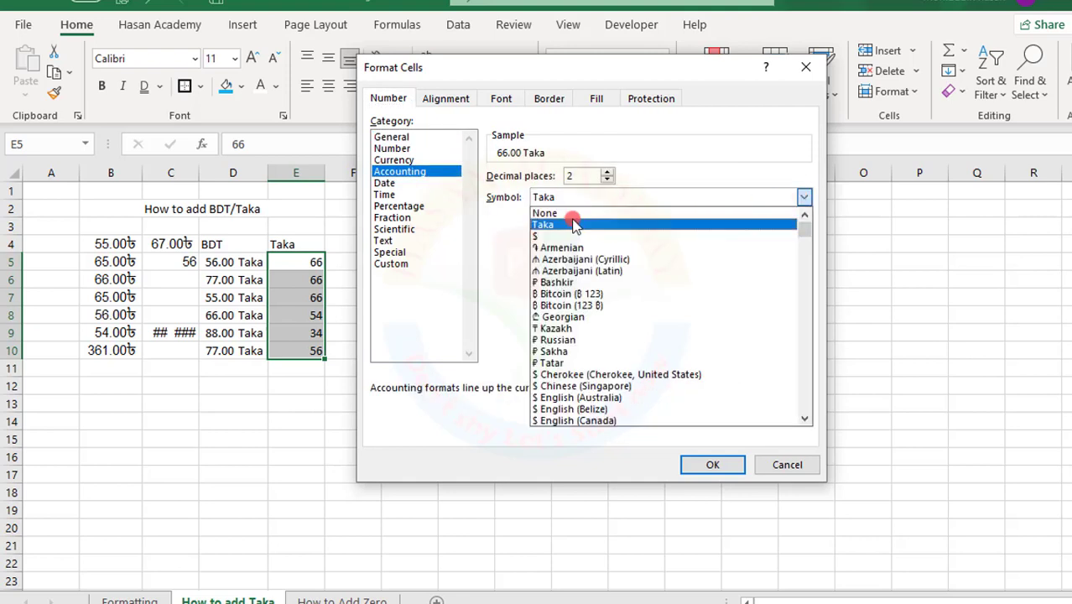
pyautogui.click(570, 220)
pyautogui.click(694, 464)
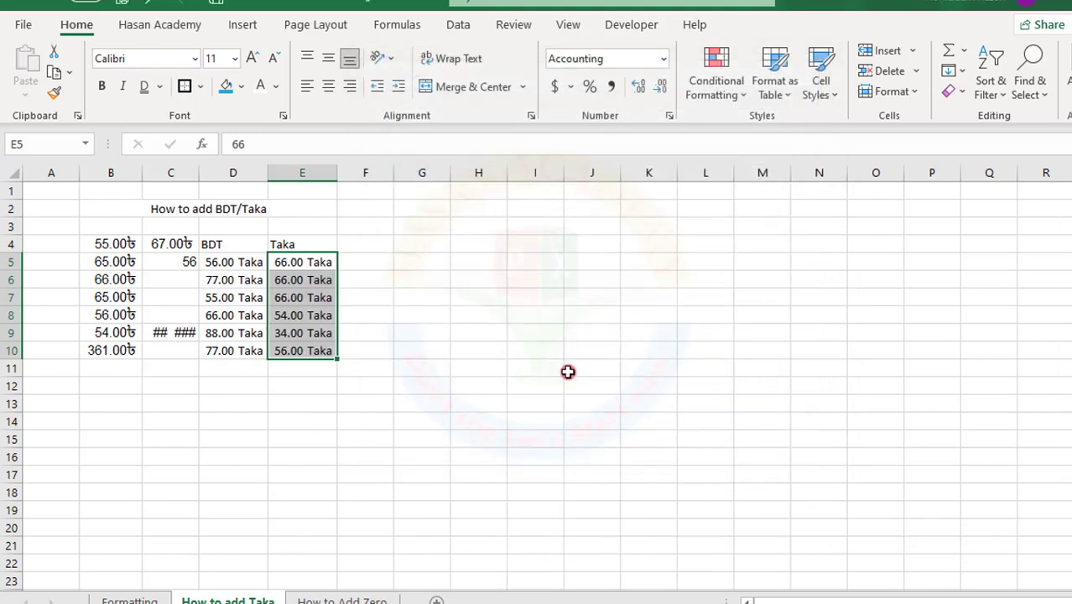
pyautogui.click(477, 349)
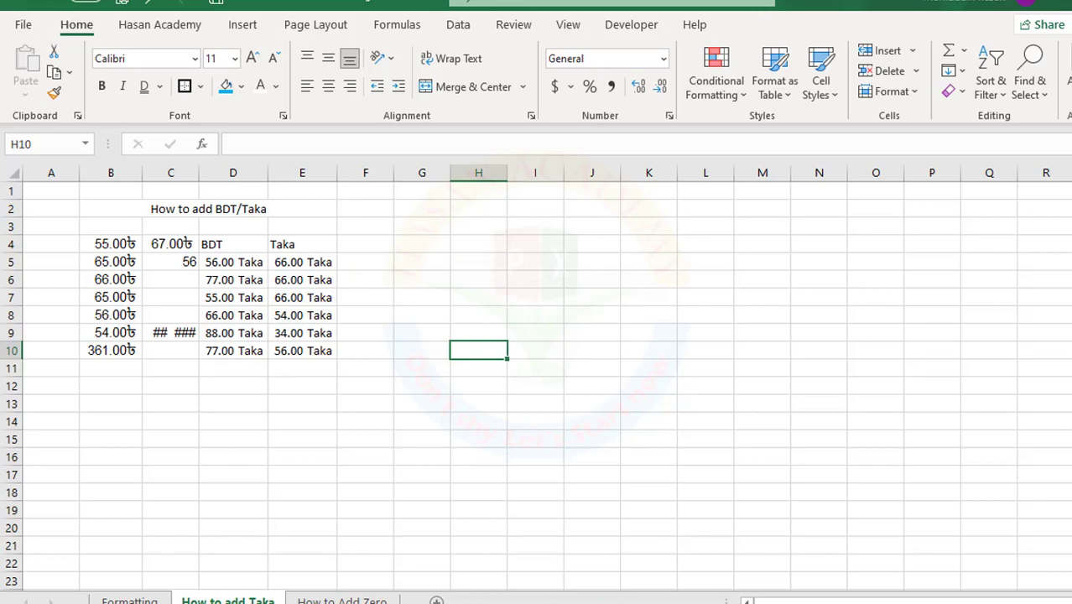
# Launch Control Panel from Windows search.
pyautogui.press('super+s')
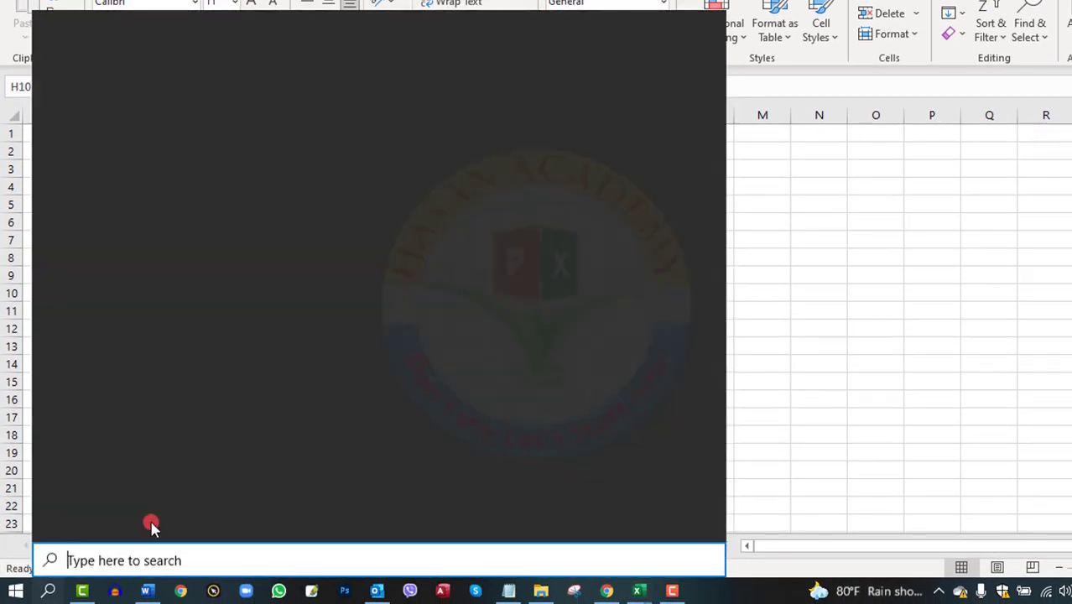
pyautogui.write('co')
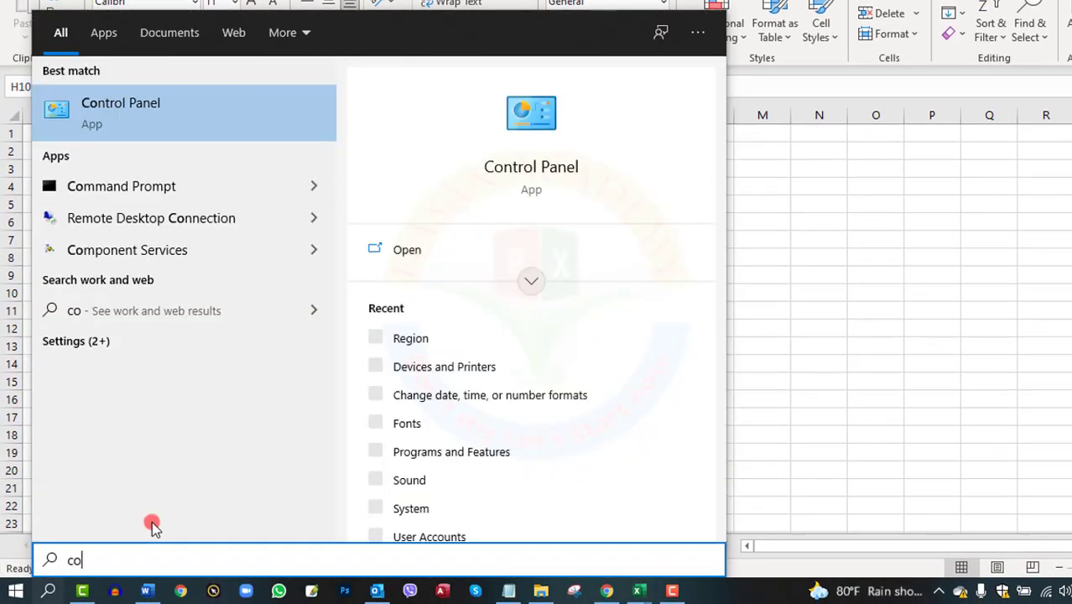
pyautogui.click(541, 118)
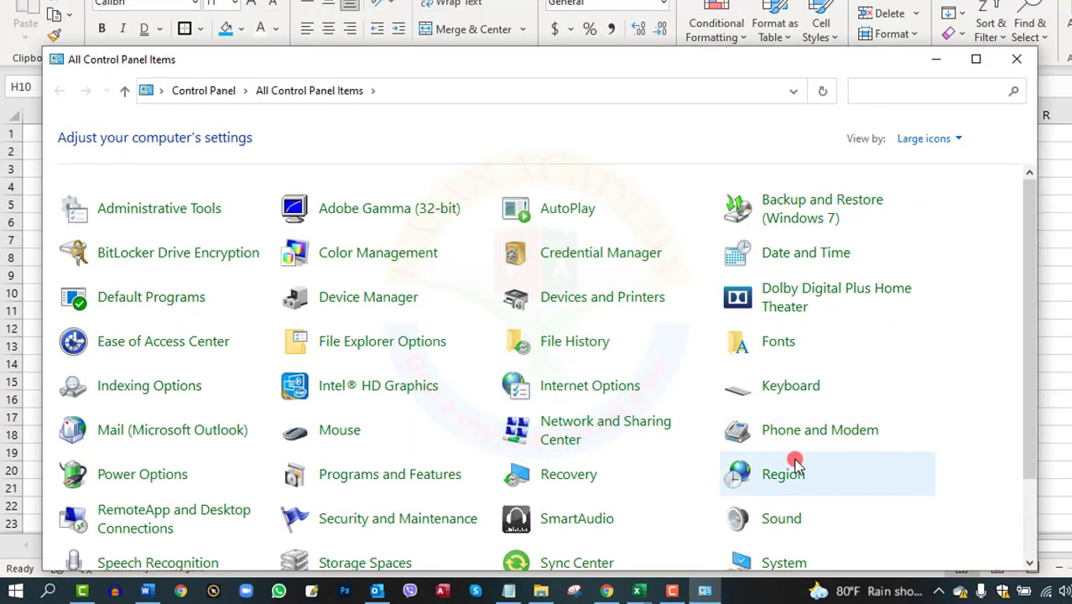
# Show Region's currency settings, which use Taka as the symbol, then bring up Windows search.
pyautogui.click(784, 474)
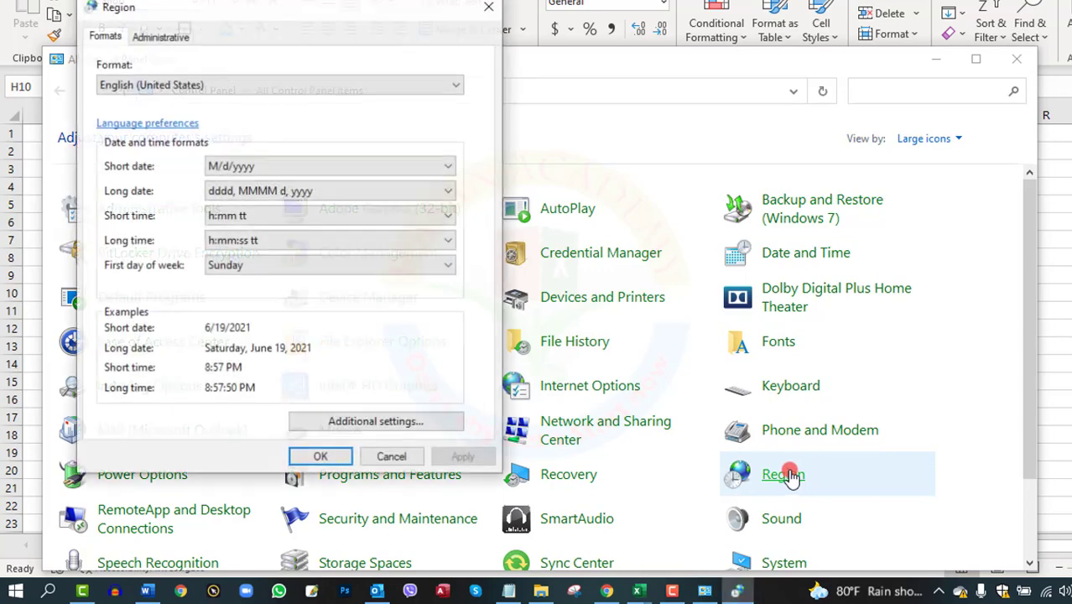
pyautogui.click(354, 422)
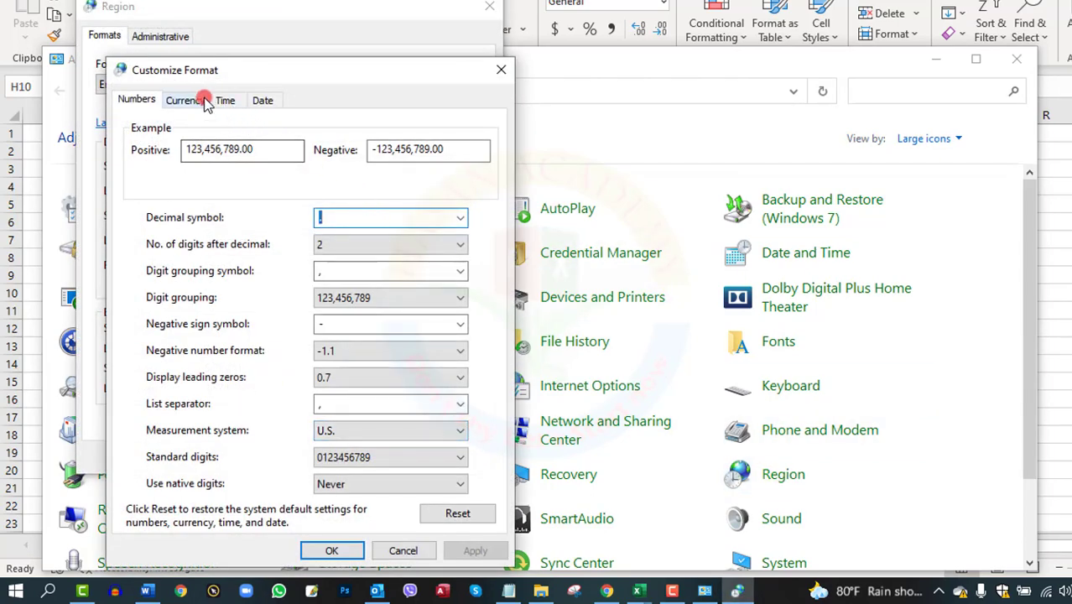
pyautogui.click(189, 100)
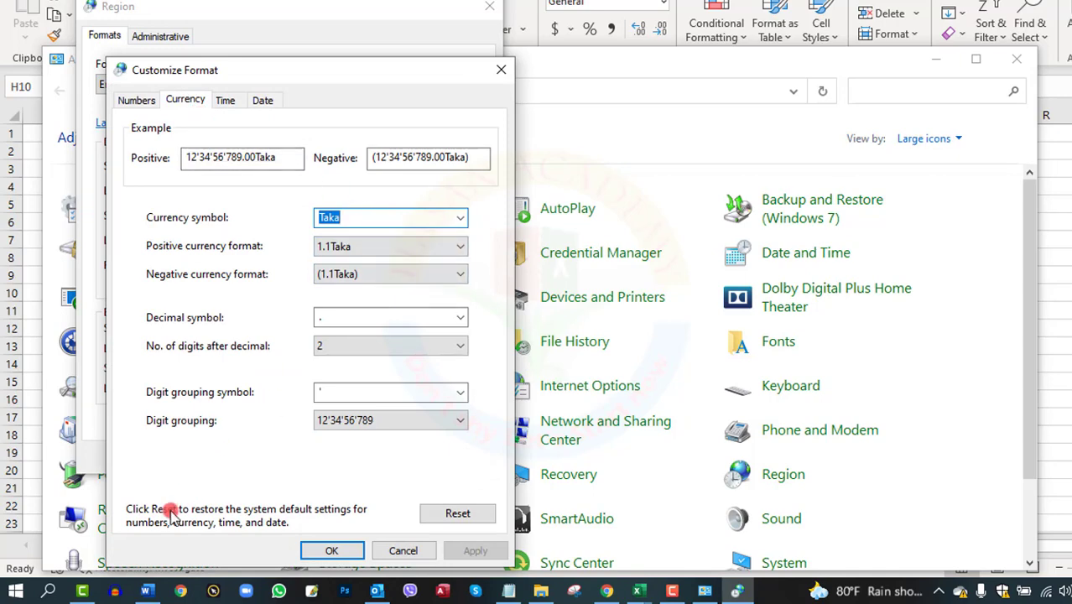
pyautogui.click(48, 590)
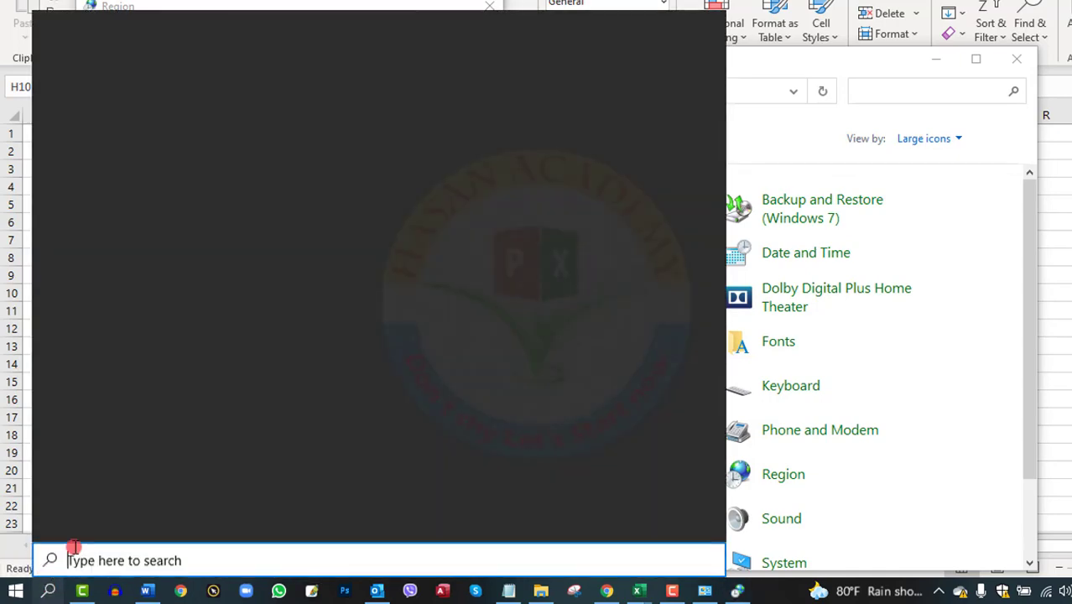
# Launch Avro Keyboard and return to the regional format settings.
pyautogui.write('av')
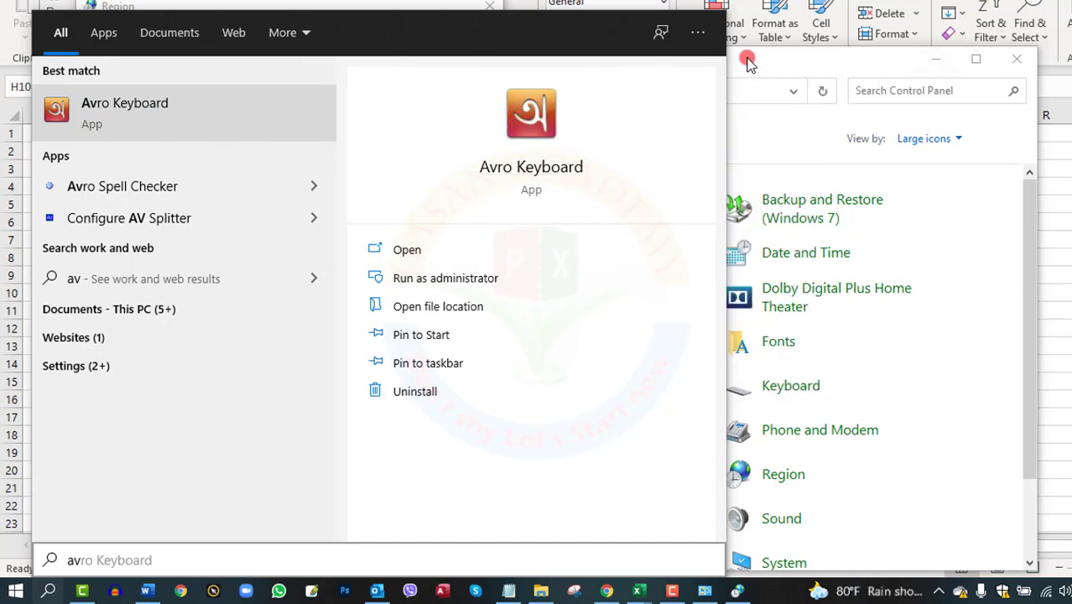
pyautogui.click(878, 61)
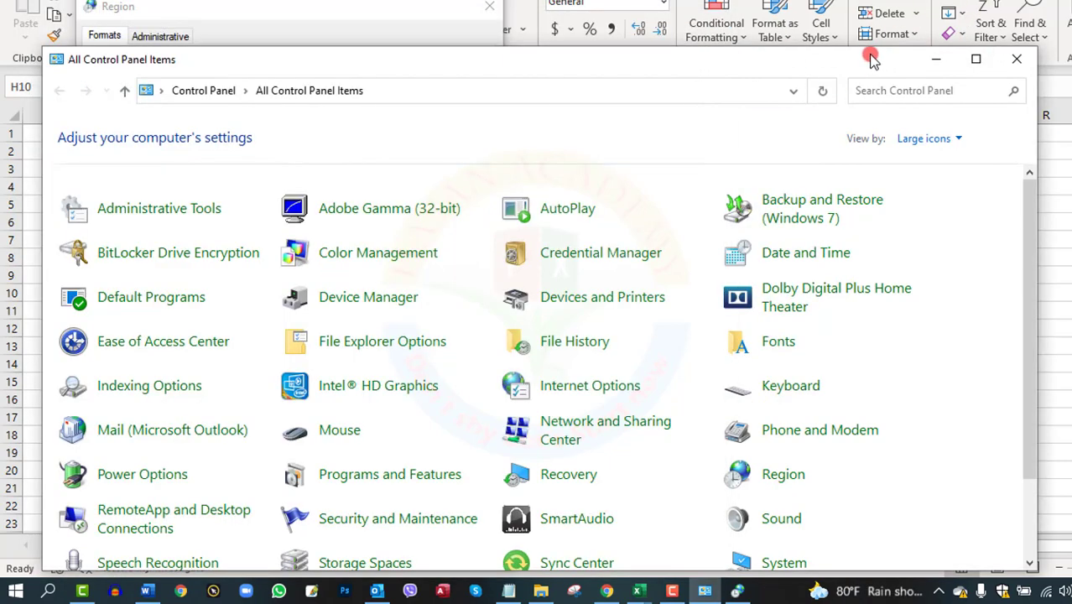
pyautogui.click(712, 596)
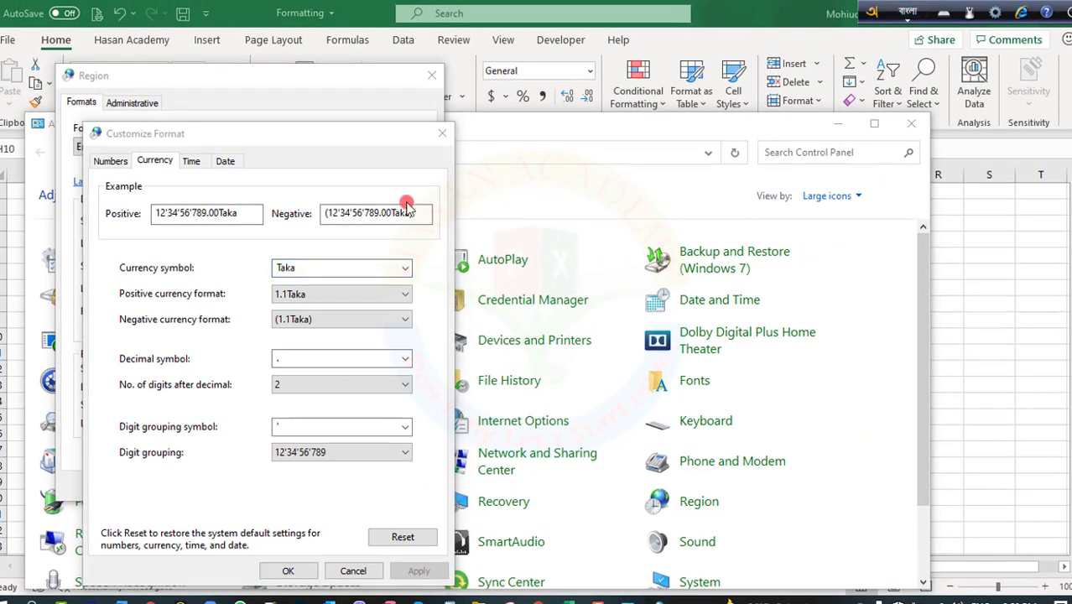
# Replace the currency symbol Taka with Bangla টাকা, save, and close Control Panel.
pyautogui.click(325, 269)
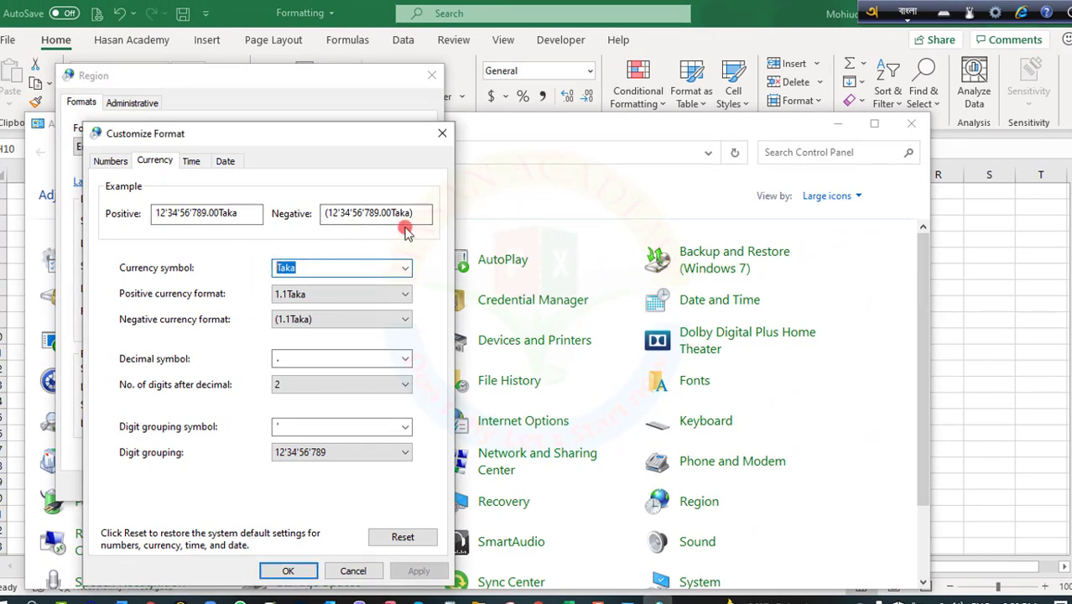
pyautogui.press('BackSpace')
pyautogui.write('t')
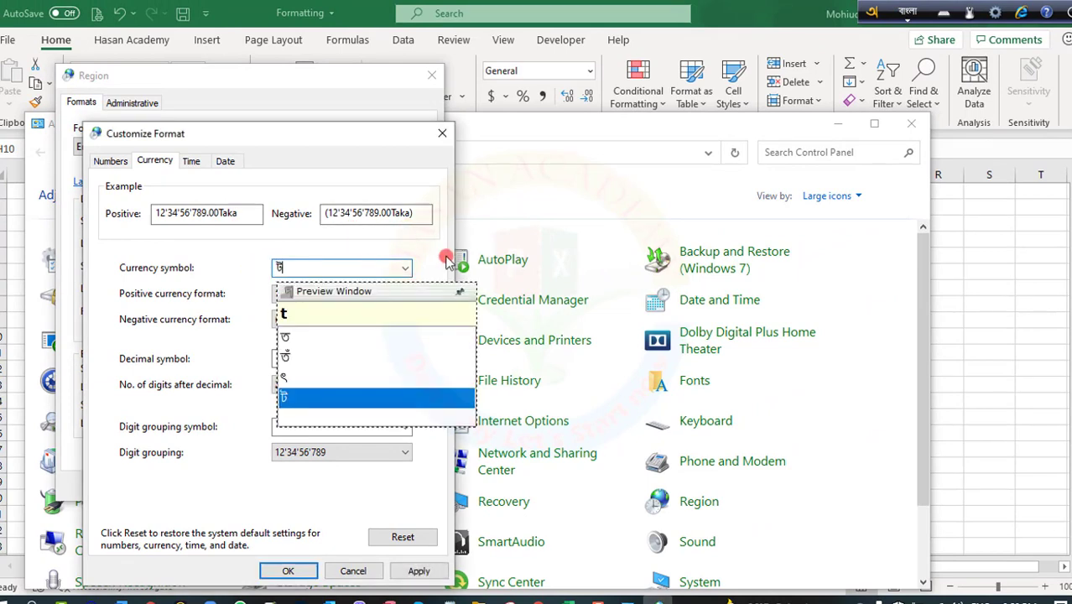
pyautogui.write('aka')
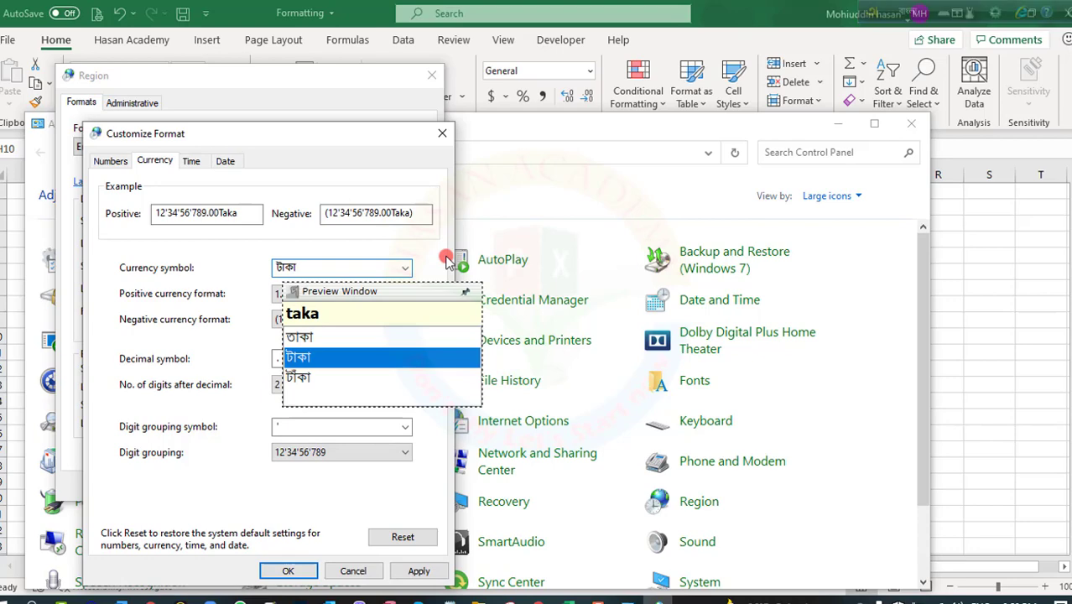
pyautogui.click(340, 359)
pyautogui.press('Return')
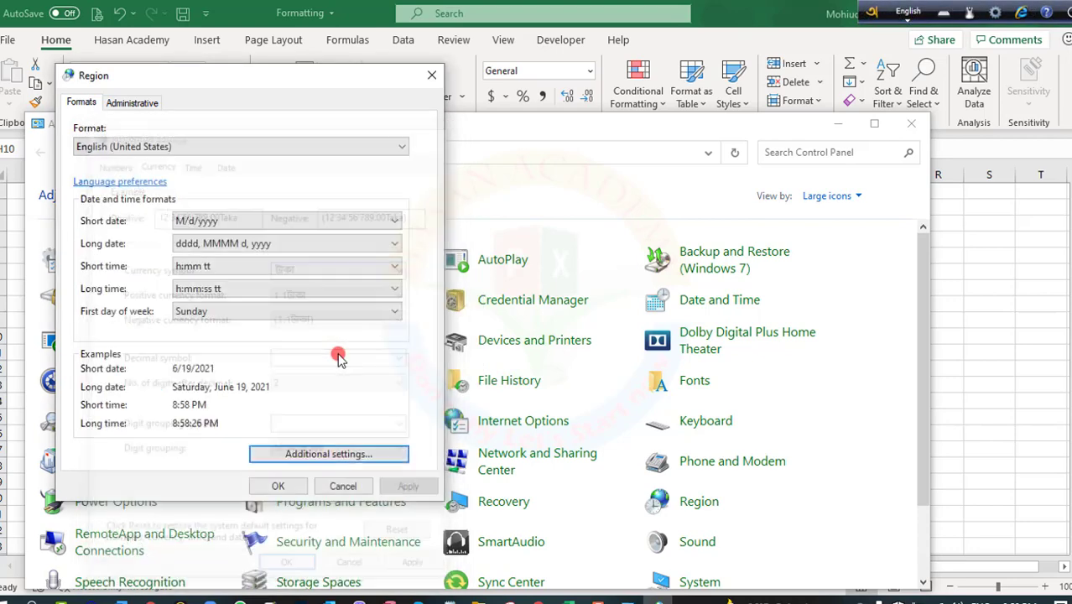
pyautogui.click(403, 487)
pyautogui.click(279, 487)
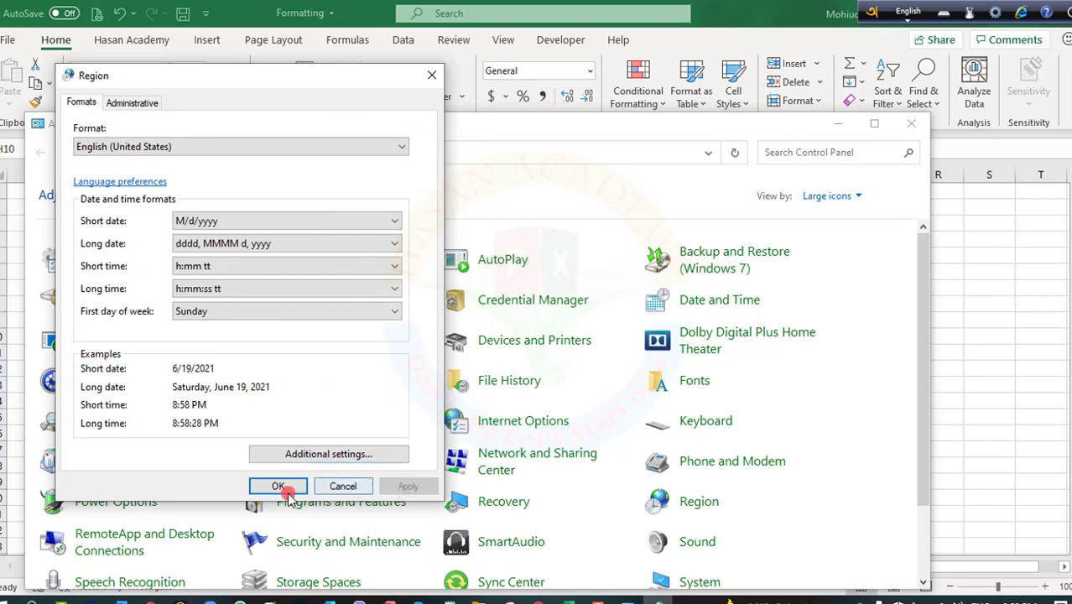
pyautogui.click(911, 124)
# Apply Accounting format with the টাকা symbol to D5:E10, showing amounts like 56.00 টাকা.
pyautogui.click(300, 305)
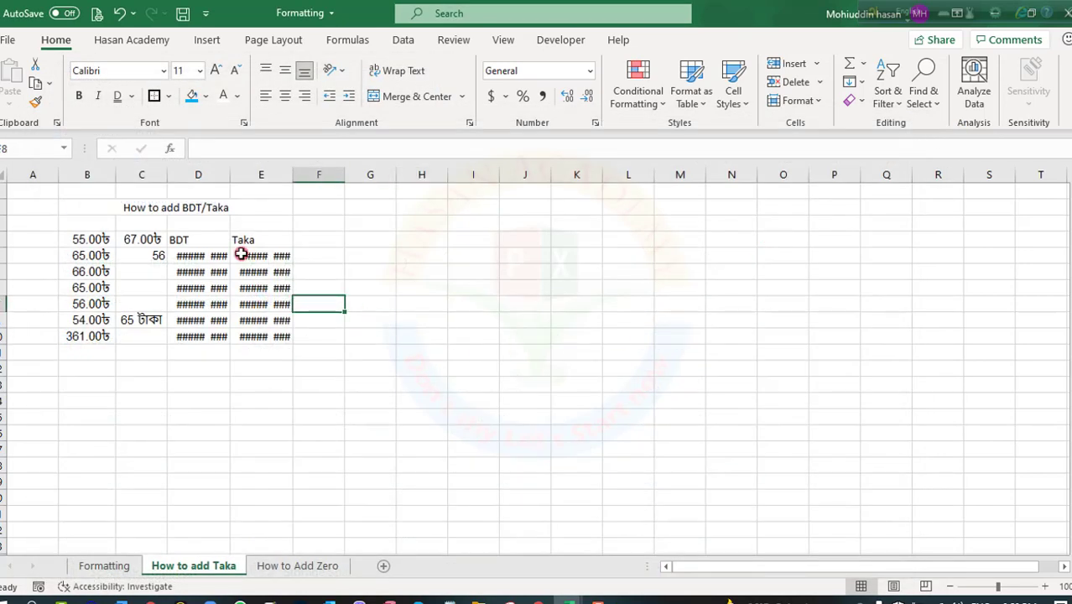
pyautogui.moveTo(205, 251); pyautogui.dragTo(283, 337)
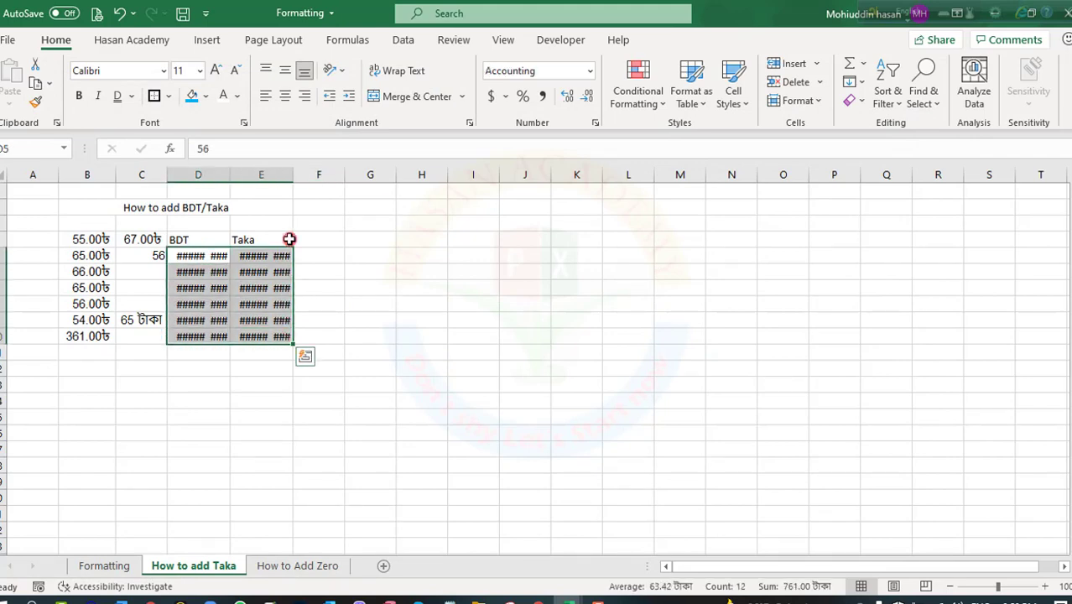
pyautogui.click(594, 124)
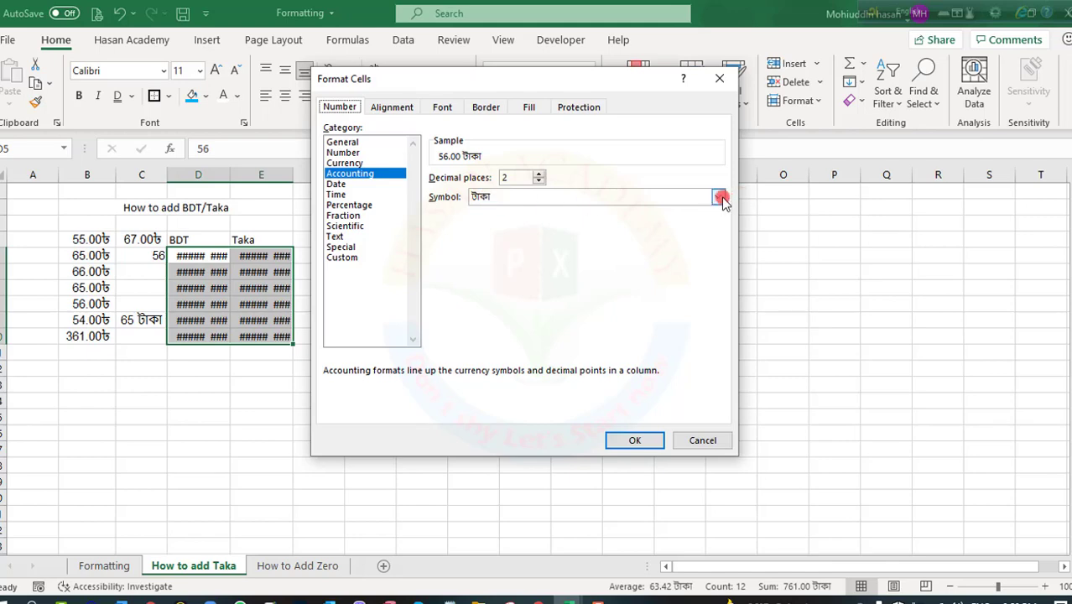
pyautogui.click(718, 196)
pyautogui.click(485, 223)
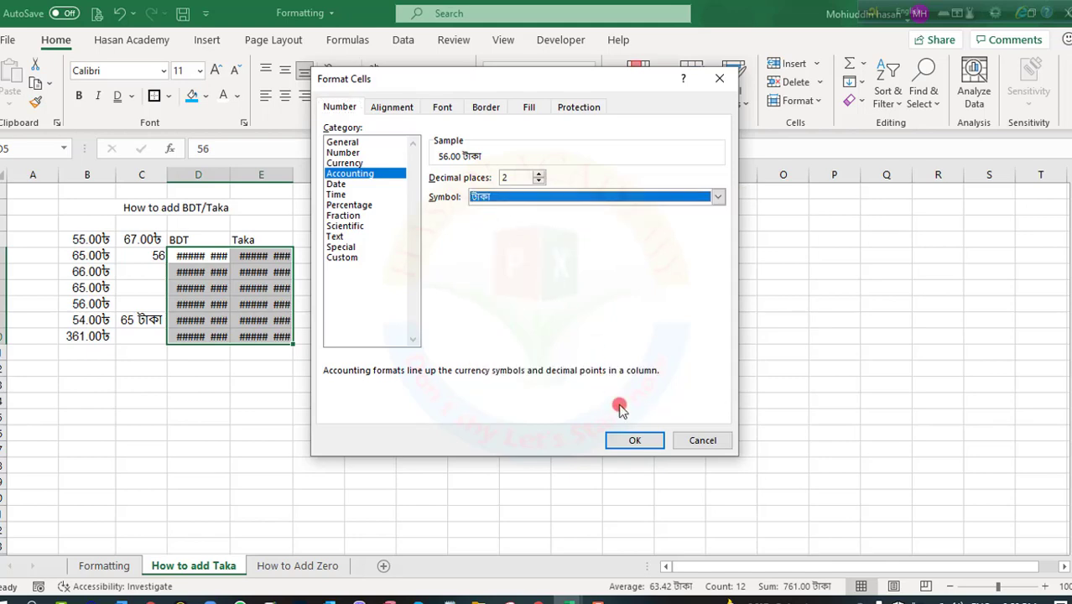
pyautogui.click(629, 441)
pyautogui.click(483, 315)
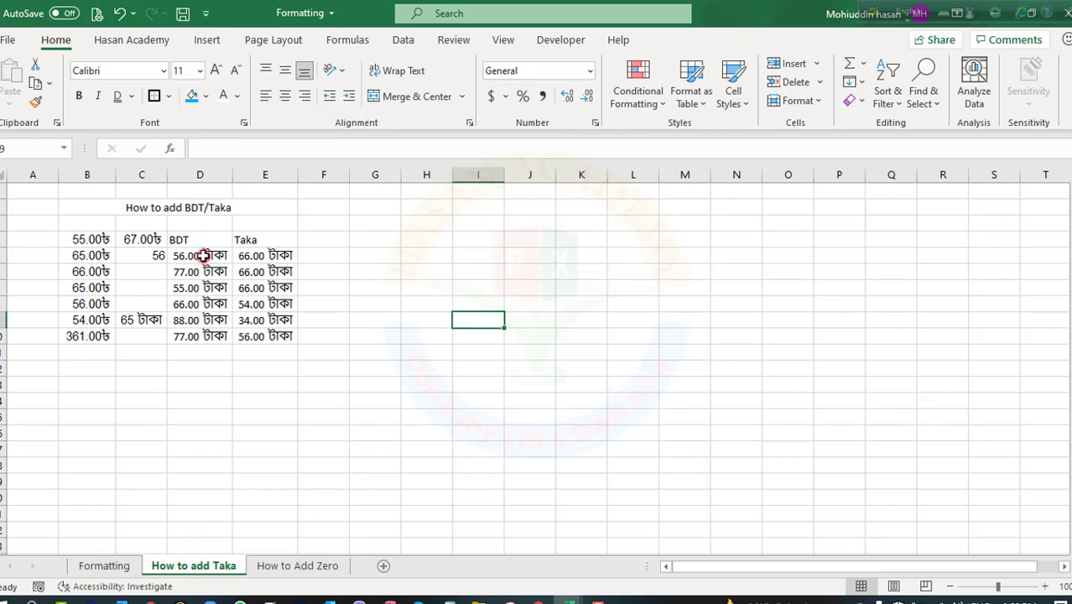
pyautogui.moveTo(203, 255); pyautogui.dragTo(206, 352)
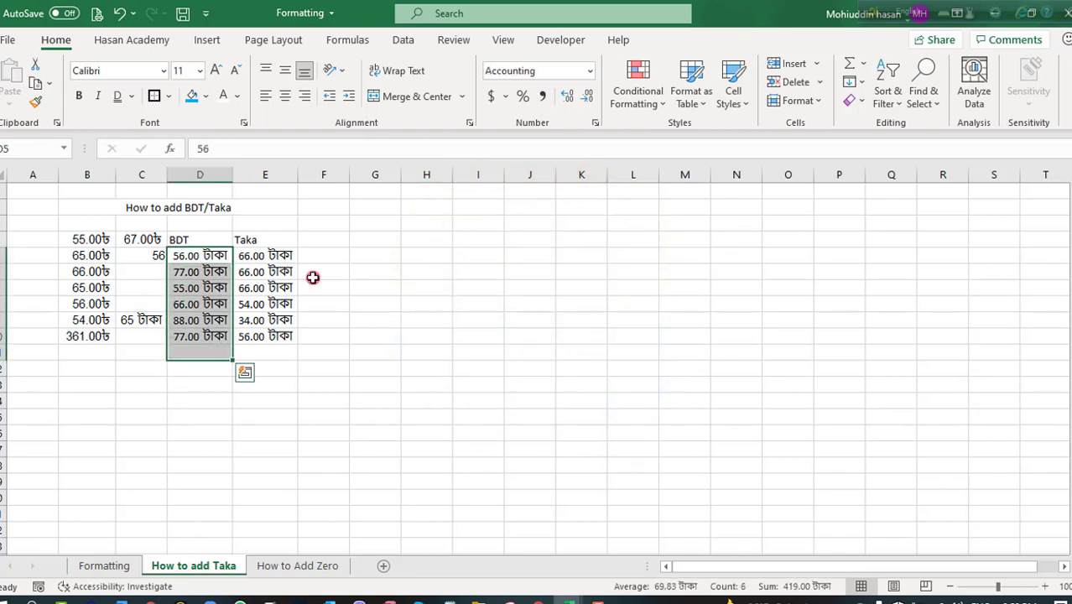
# Total column D in D11 as 419.00 টাকা and fill the SUM across to E11.
pyautogui.click(848, 65)
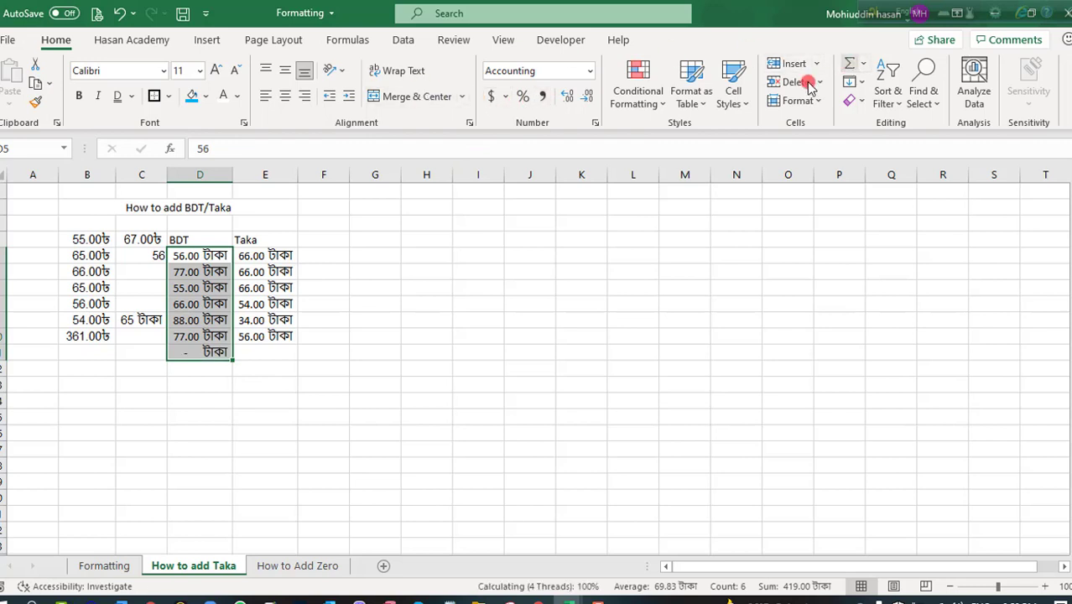
pyautogui.click(191, 347)
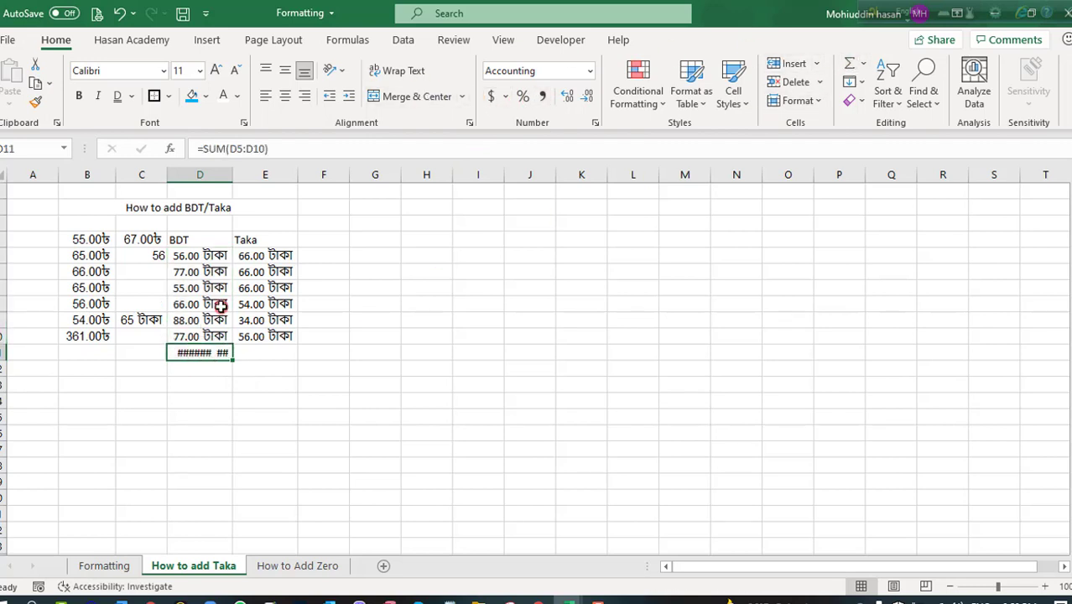
pyautogui.click(594, 123)
pyautogui.click(715, 196)
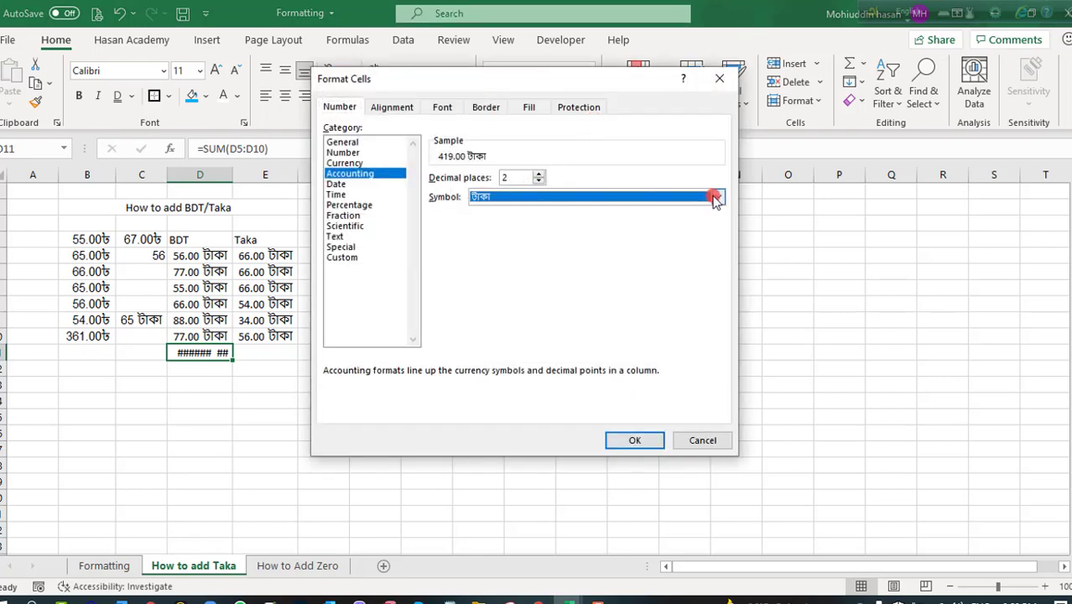
pyautogui.click(485, 222)
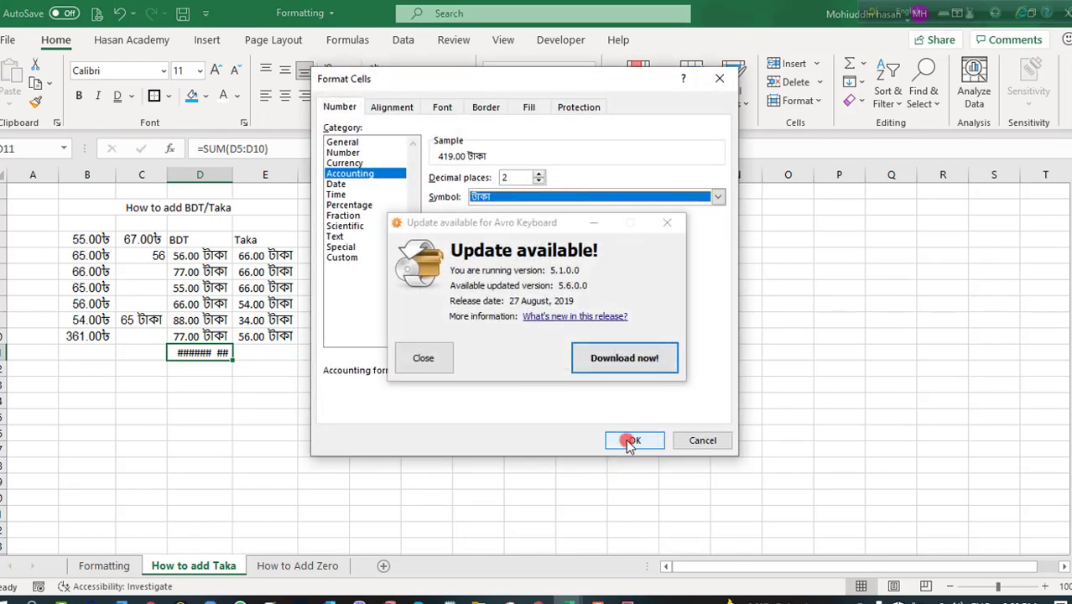
pyautogui.click(396, 366)
pyautogui.click(627, 439)
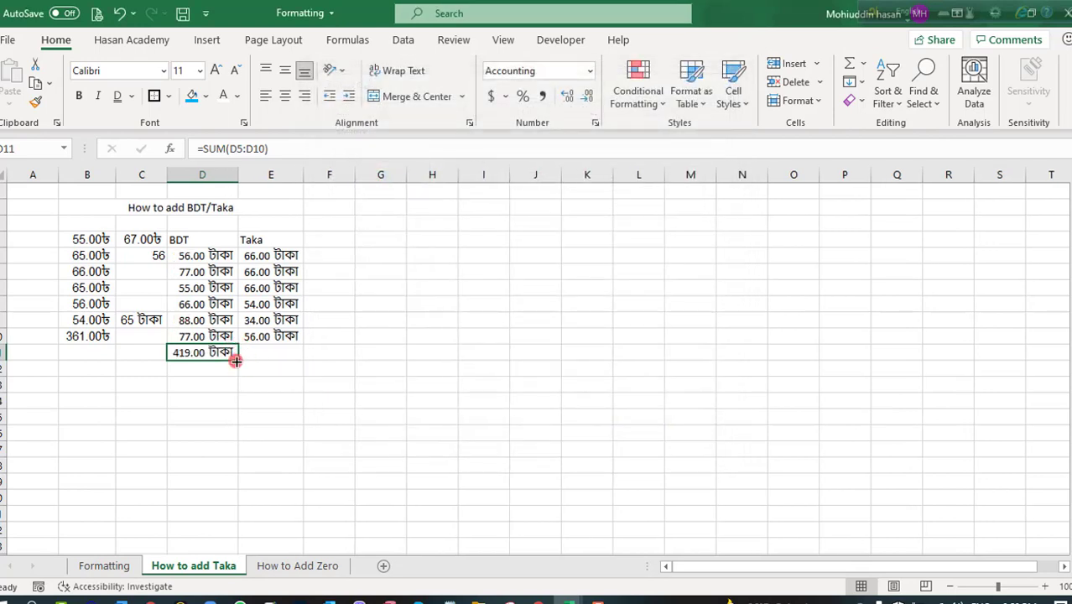
pyautogui.moveTo(235, 360); pyautogui.dragTo(284, 361)
pyautogui.click(395, 351)
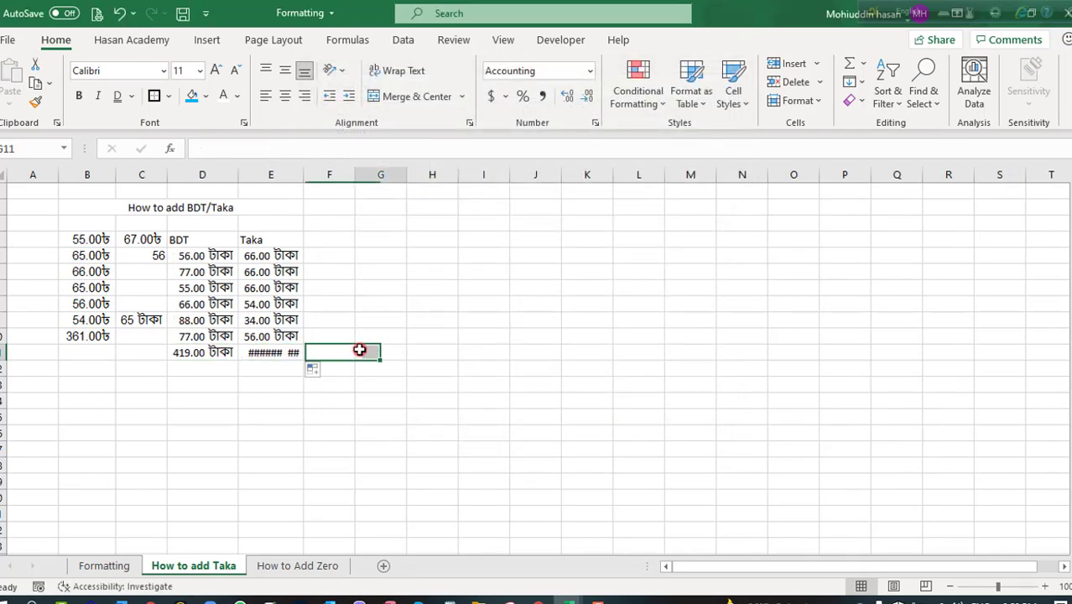